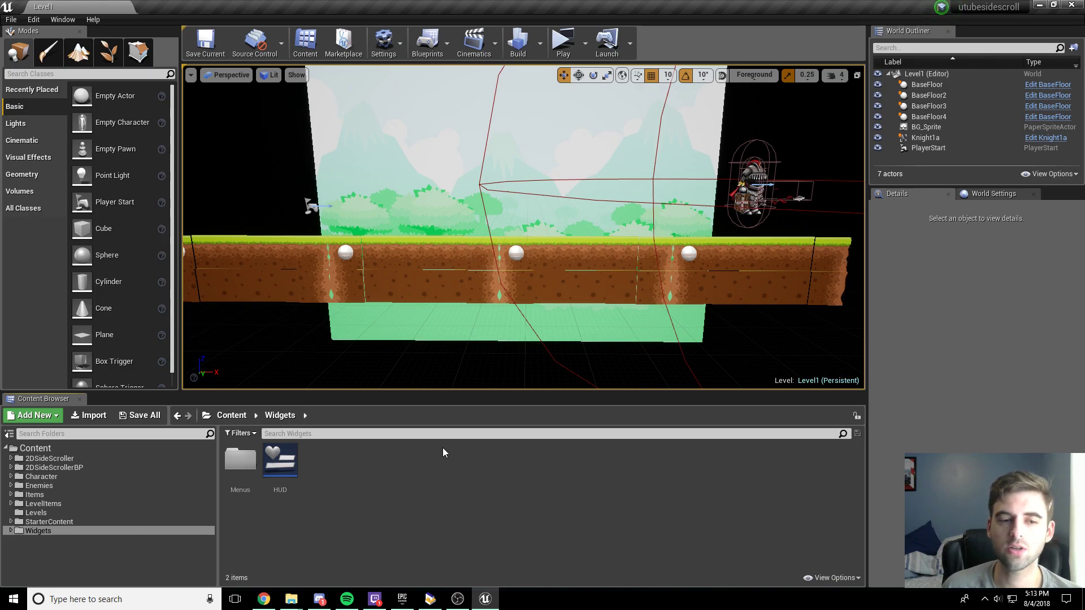
# Step: Browse to the Widgets > Menus folder in the Content Browser
pyautogui.click(12, 531)
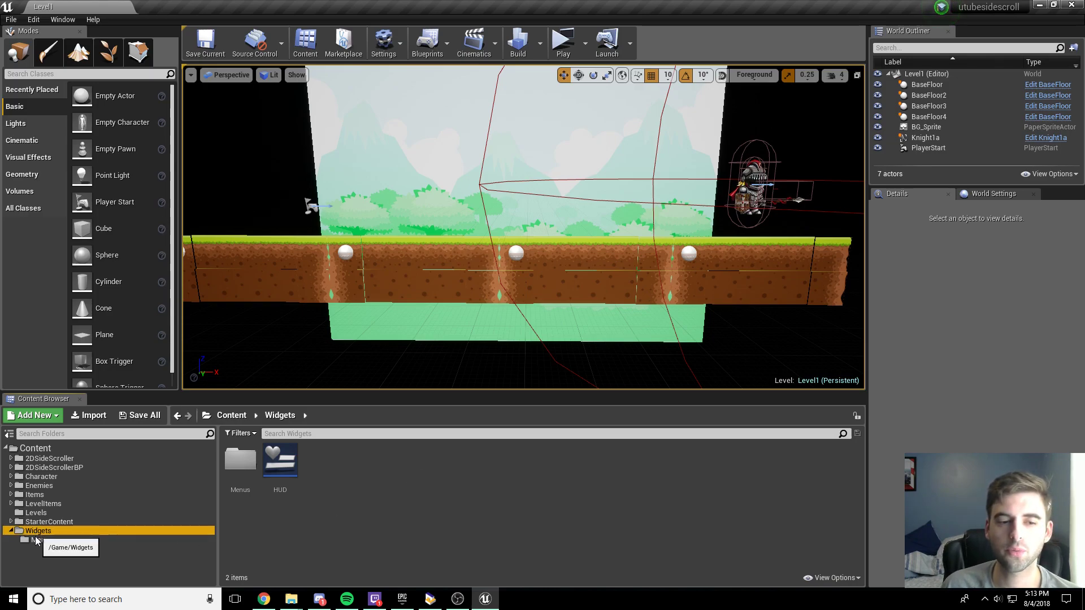
pyautogui.click(35, 540)
pyautogui.click(38, 531)
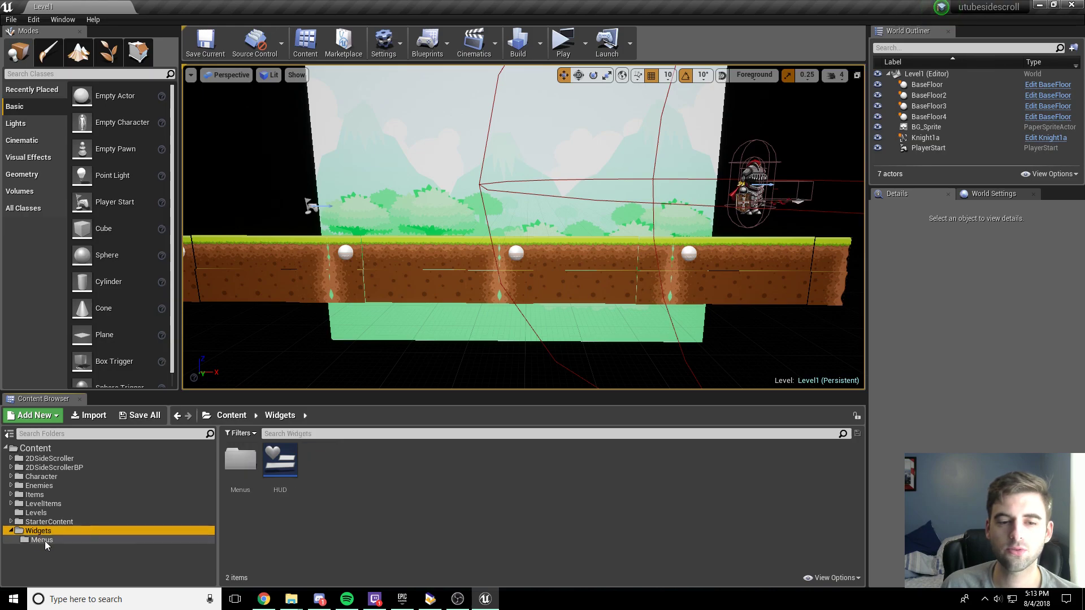
pyautogui.click(46, 541)
pyautogui.click(370, 471)
# Step: Create a Widget Blueprint named PauseMenu in Menus and open it in the editor
pyautogui.rightClick(371, 467)
pyautogui.moveTo(415, 460)
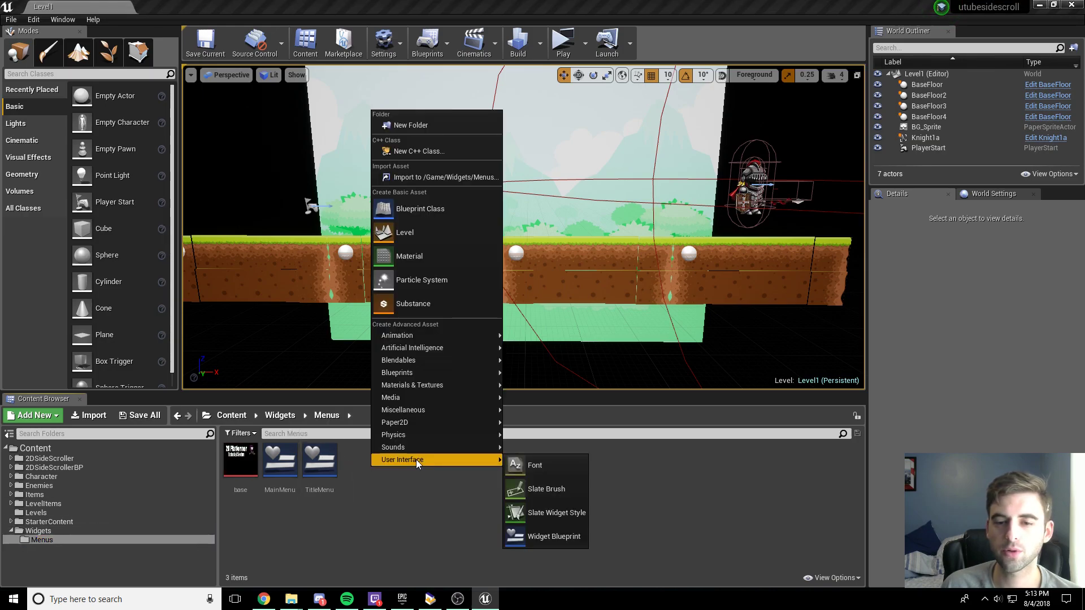
pyautogui.click(547, 534)
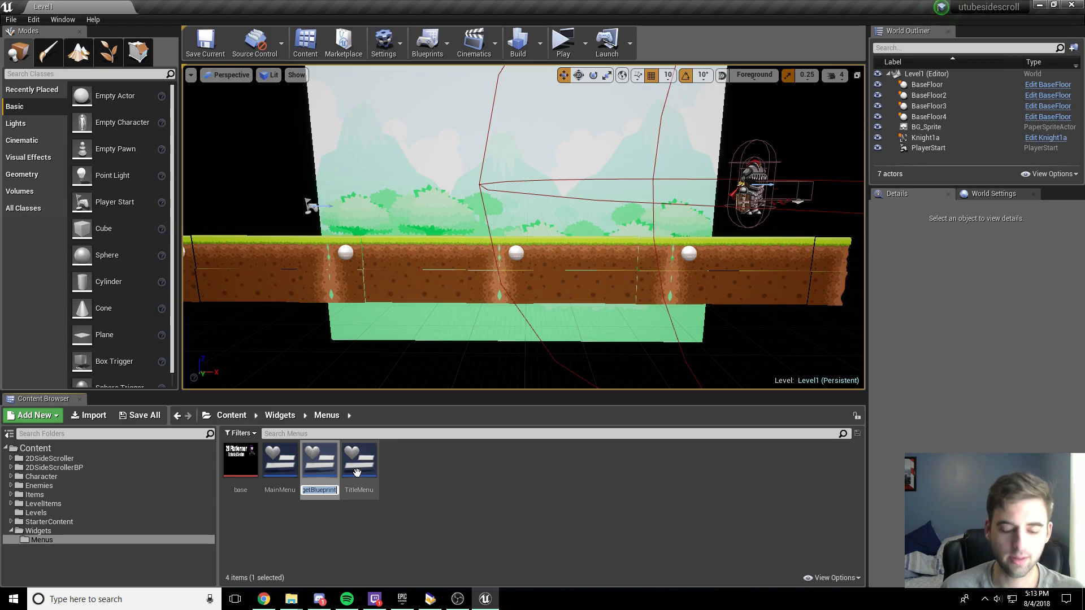
pyautogui.write('PauseMenu')
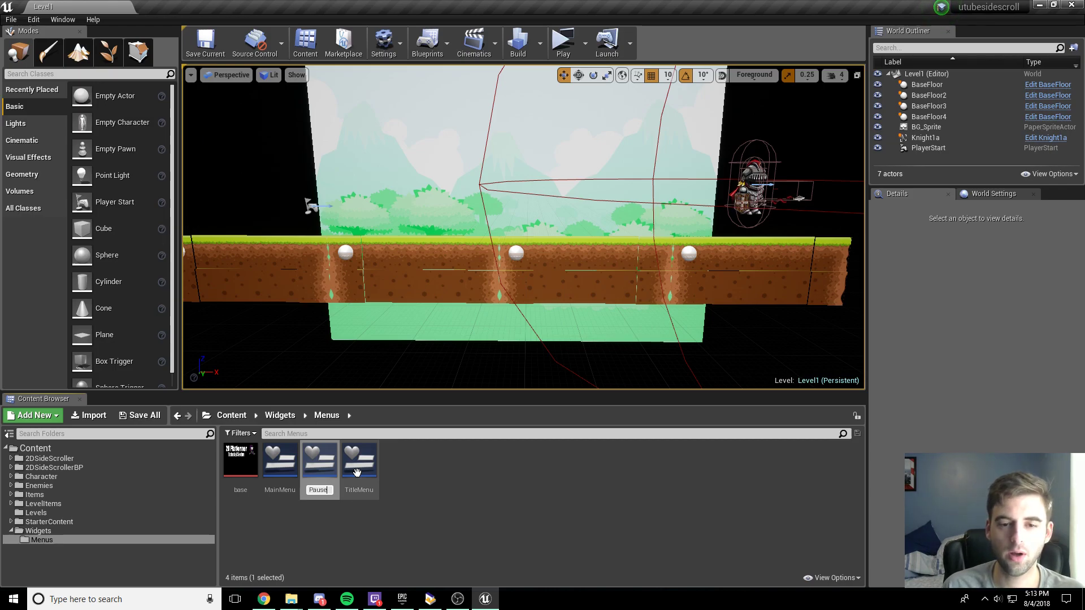
pyautogui.press('Return')
pyautogui.doubleClick(320, 476)
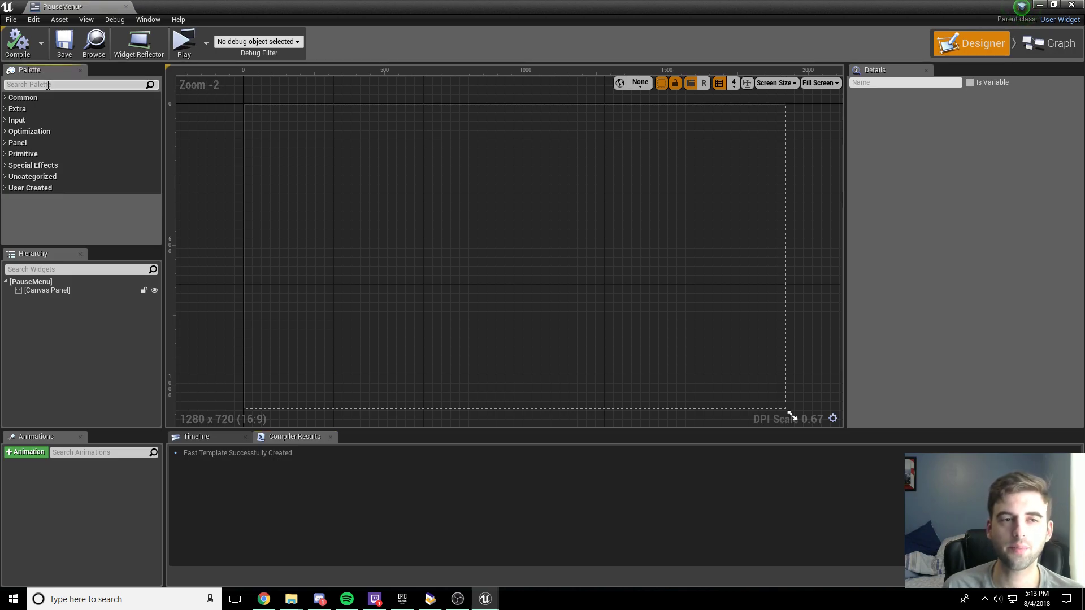
# Step: Add a Border from the Palette stretched across the whole canvas
pyautogui.click(48, 85)
pyautogui.write('border')
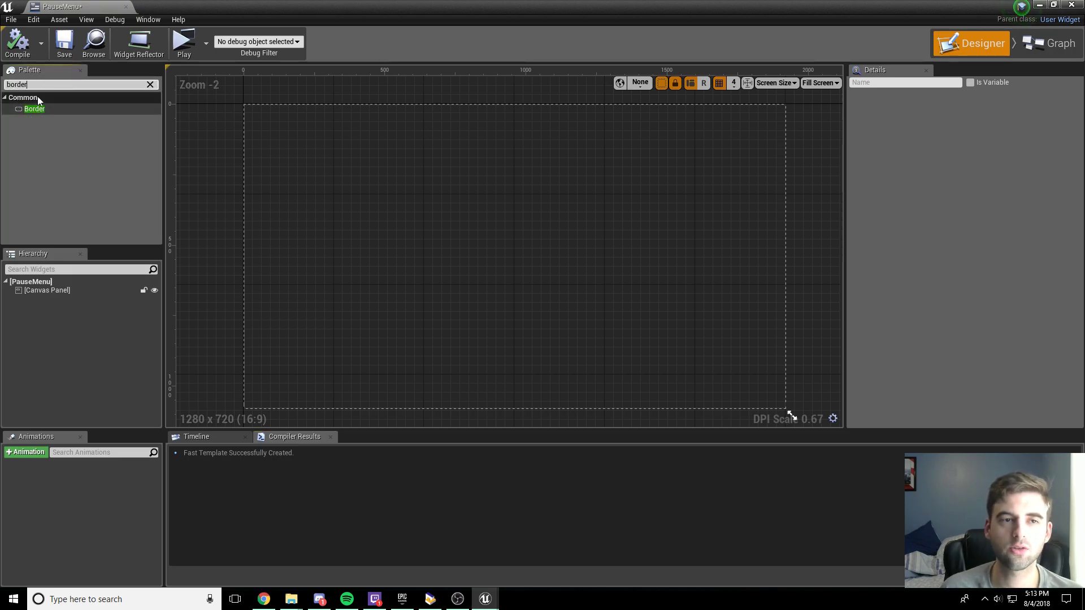
pyautogui.moveTo(34, 108); pyautogui.dragTo(785, 408)
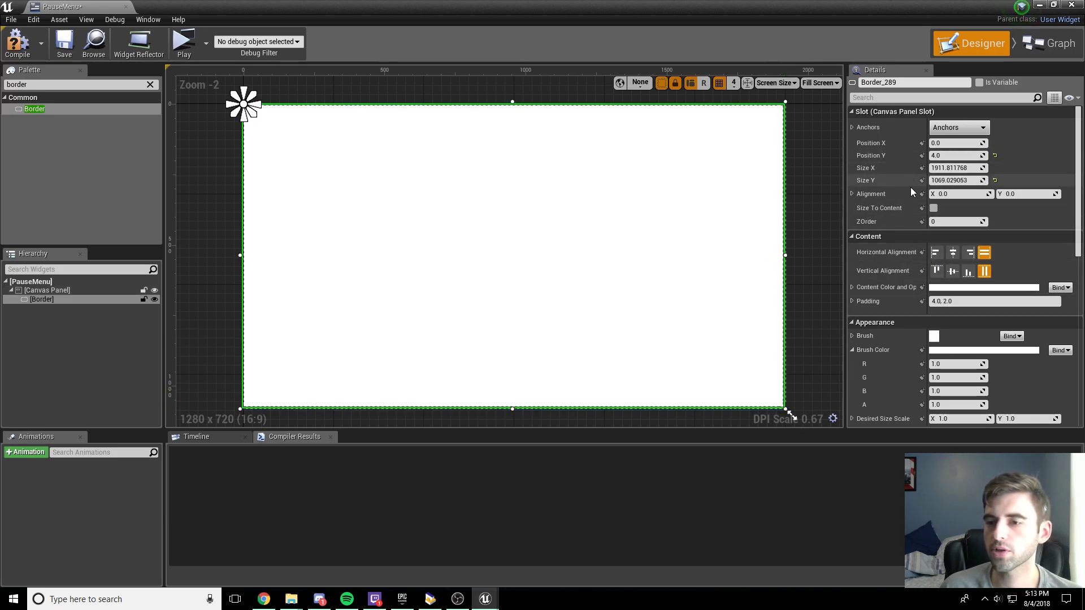
# Step: Set the Border's Brush Tint to dark grey (value 0.145833) with 0.33 alpha
pyautogui.scroll(-2, 903, 202)
pyautogui.scroll(-1, 880, 227)
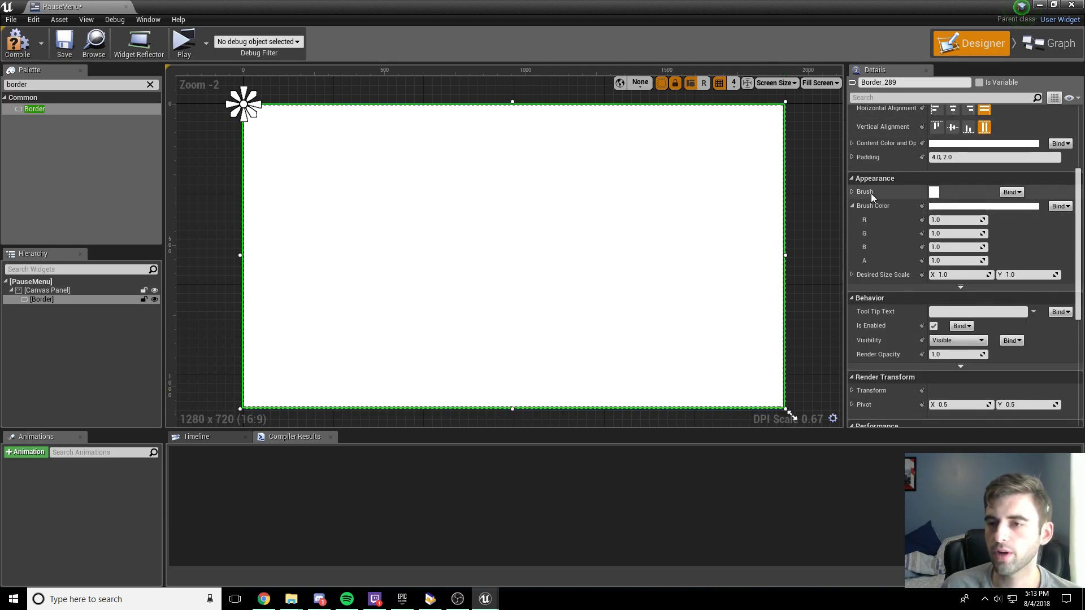
pyautogui.click(852, 191)
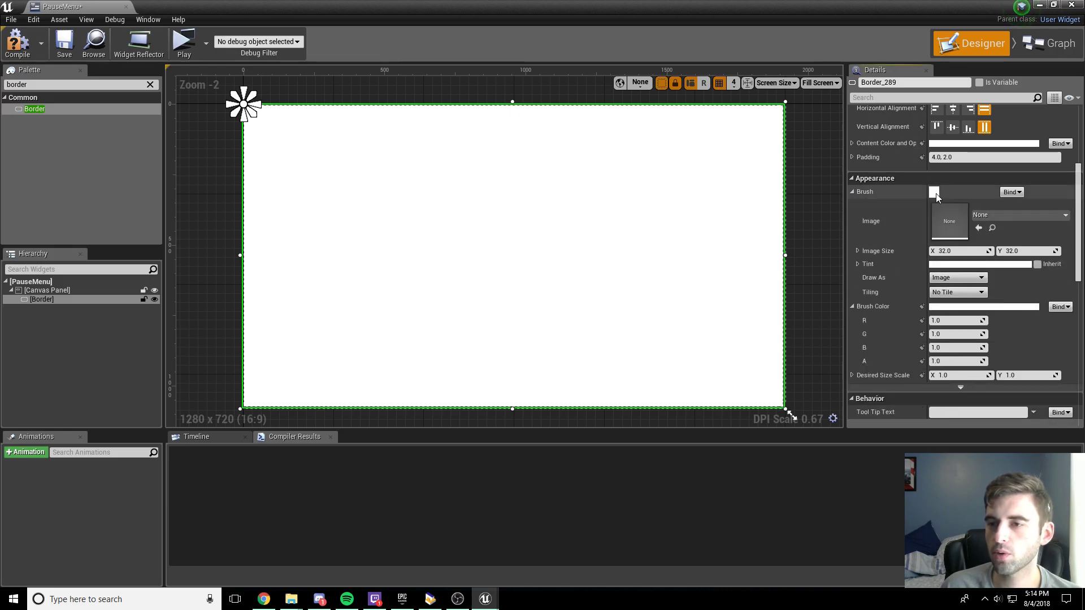
pyautogui.scroll(-1, 894, 213)
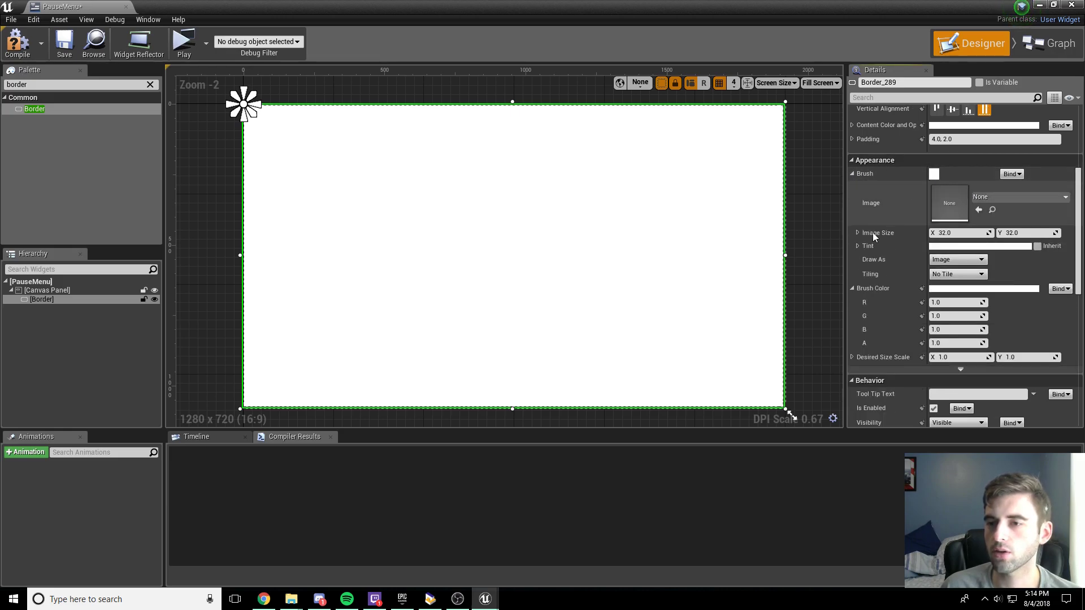
pyautogui.click(857, 245)
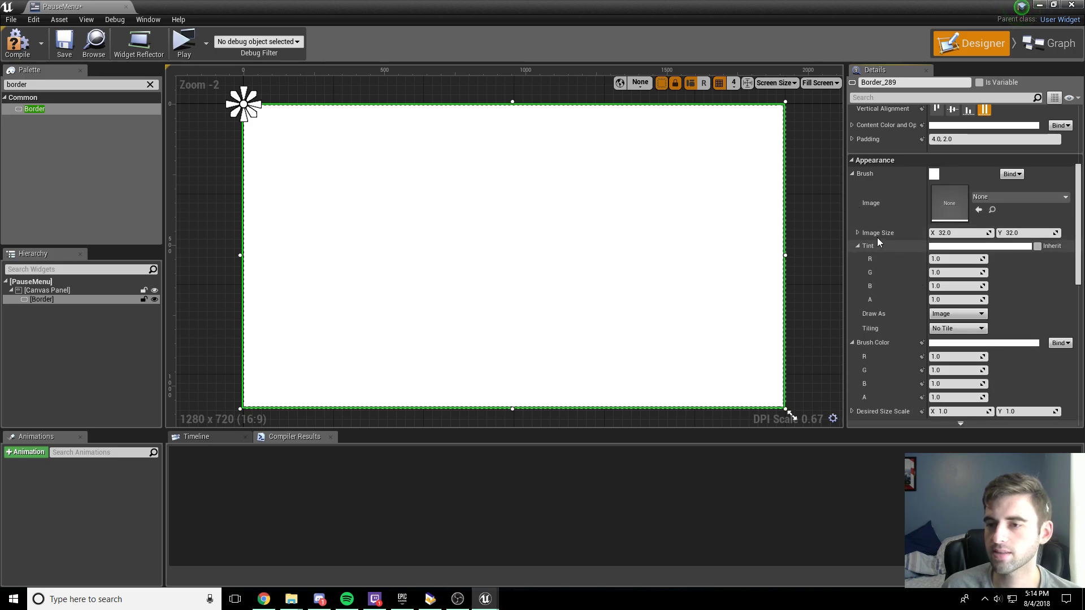
pyautogui.click(933, 247)
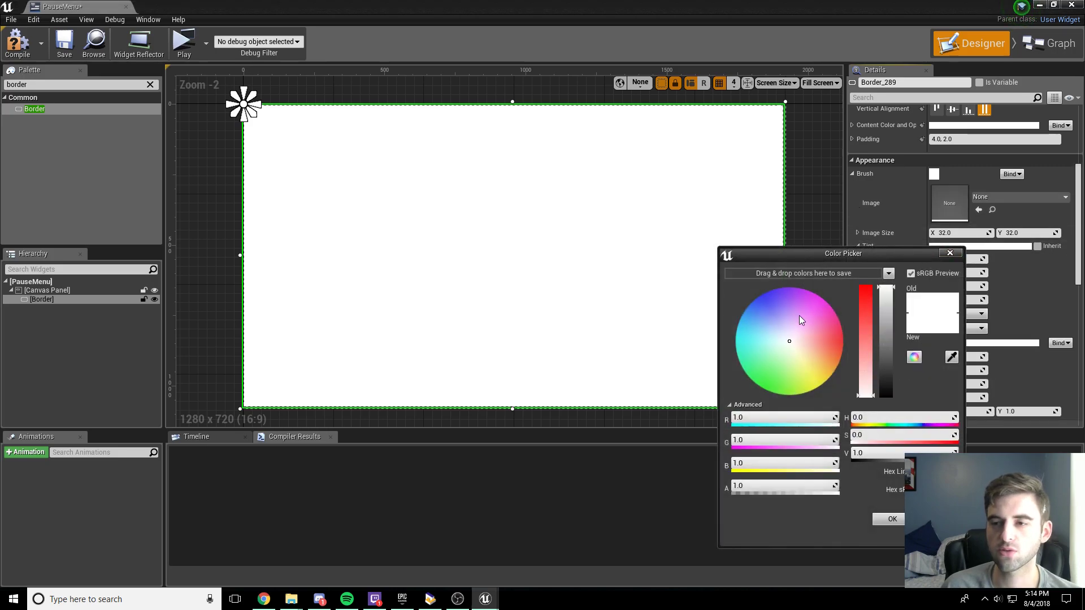
pyautogui.click(998, 247)
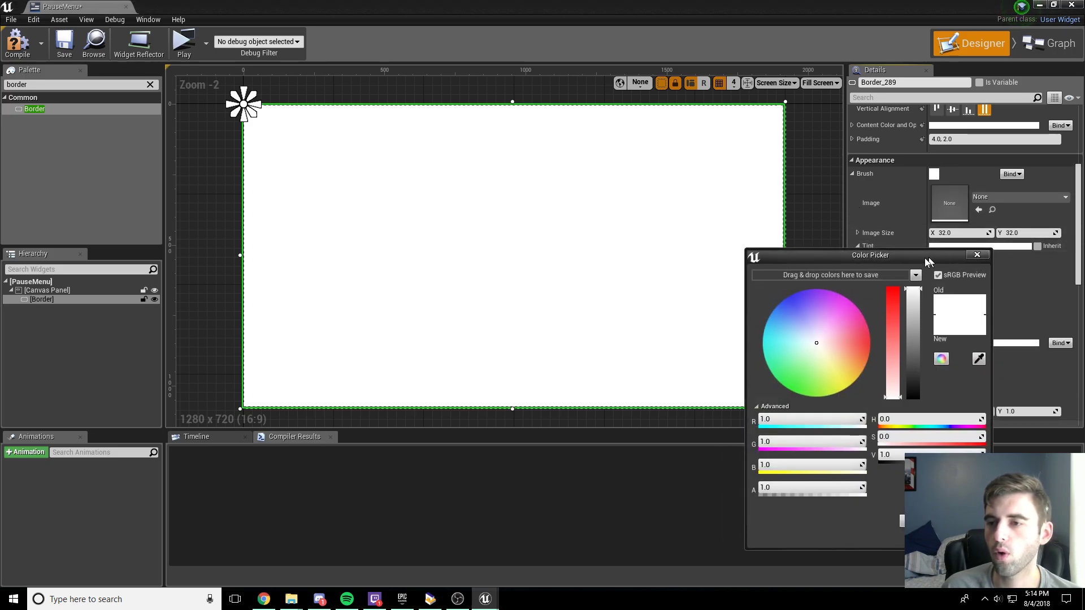
pyautogui.moveTo(931, 254); pyautogui.dragTo(901, 218)
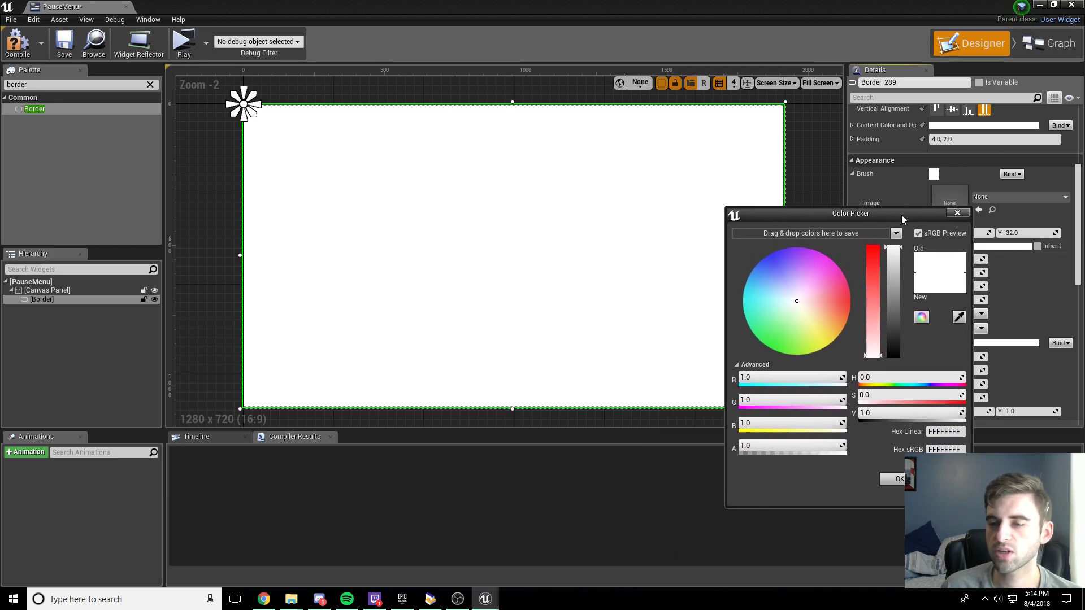
pyautogui.moveTo(885, 261); pyautogui.dragTo(894, 340)
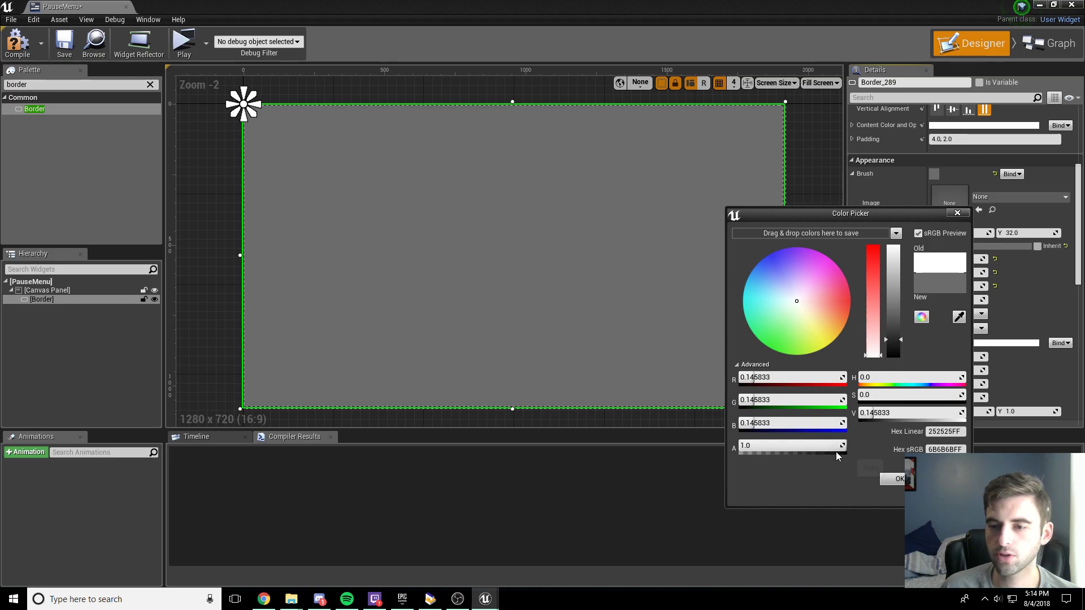
pyautogui.moveTo(836, 446); pyautogui.dragTo(769, 446)
pyautogui.click(807, 446)
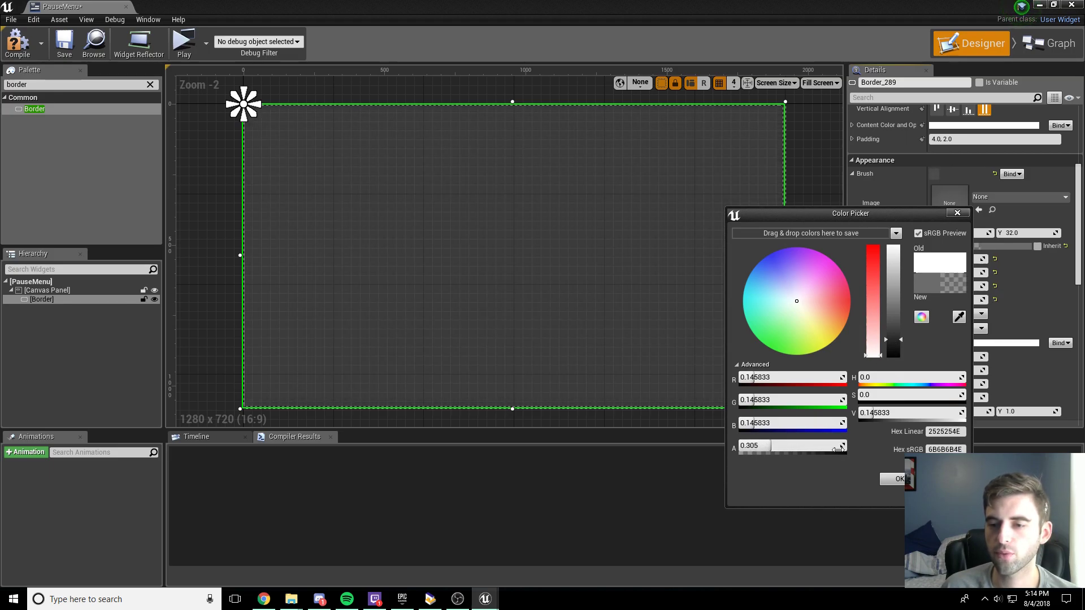
pyautogui.write('.33')
pyautogui.press('Return')
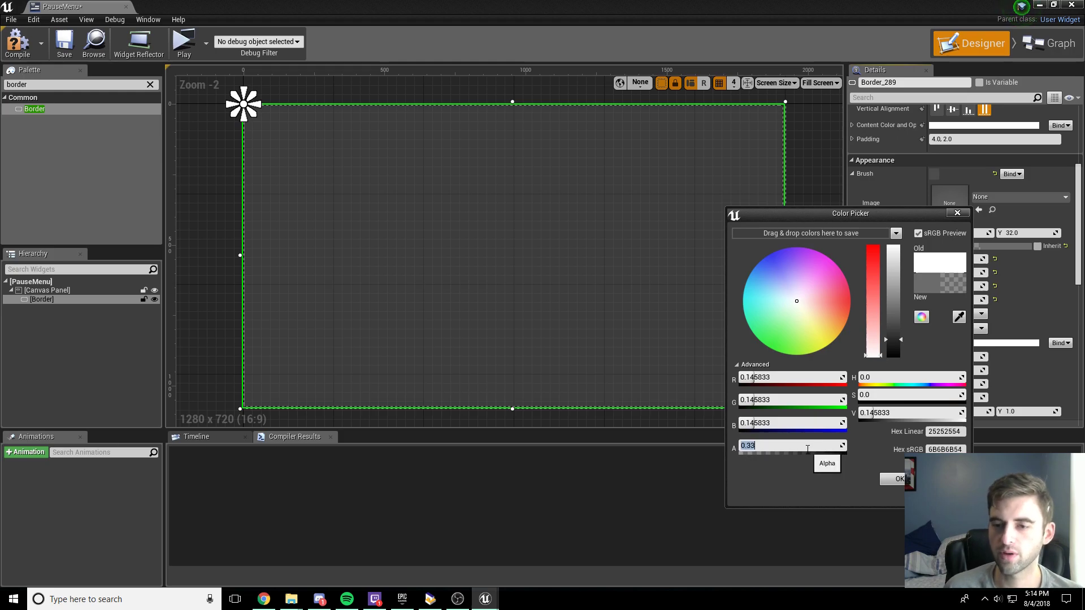
pyautogui.click(897, 479)
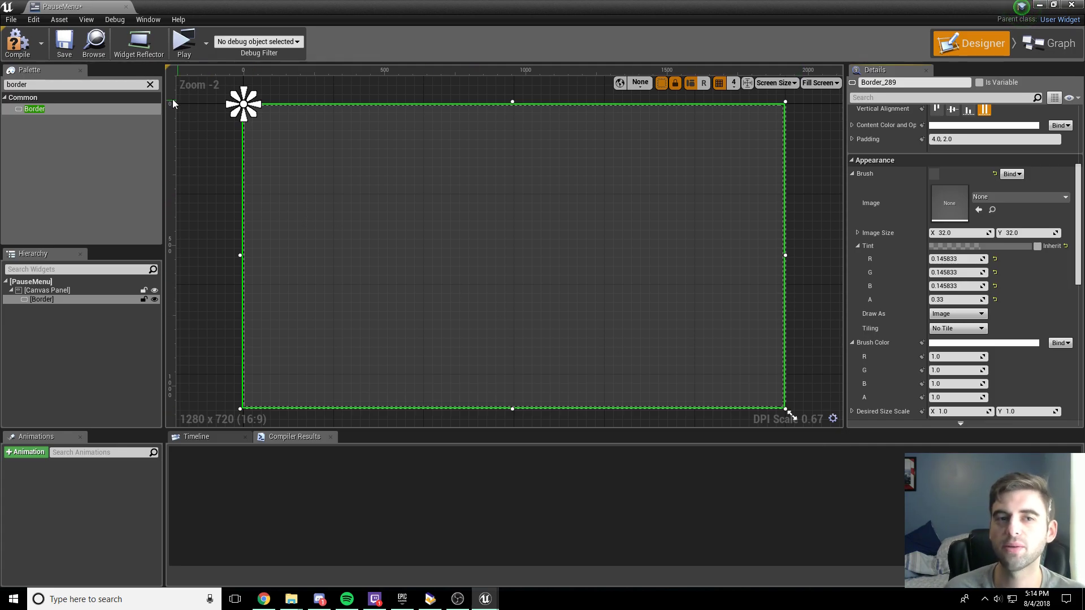
# Step: Add a Vertical Box directly on the canvas, outside the Border, and move it to the centre
pyautogui.click(150, 84)
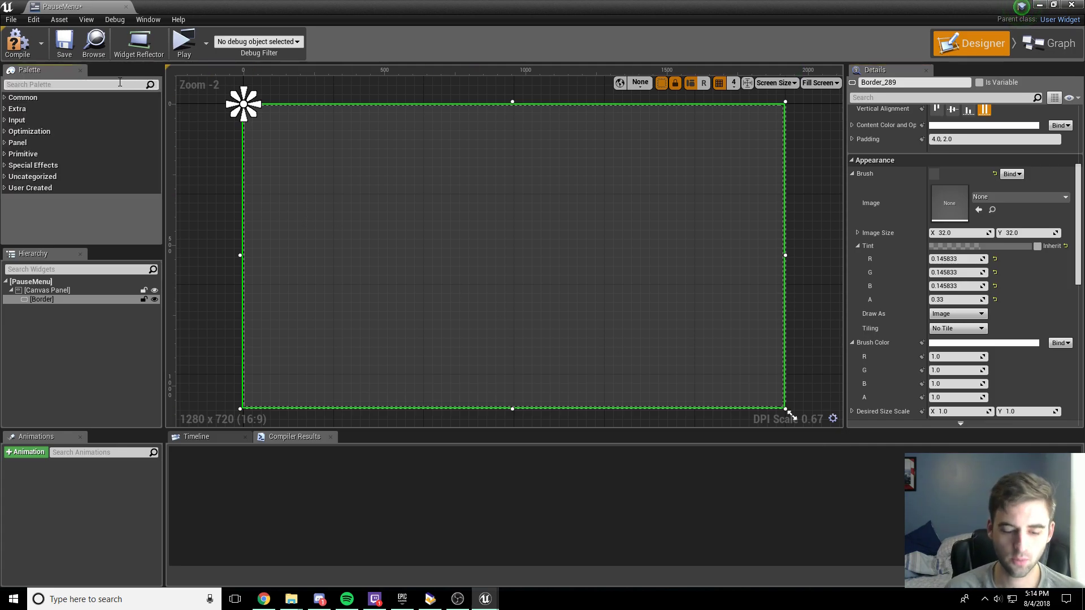
pyautogui.write('bertic')
pyautogui.press('BackSpace')
pyautogui.press('BackSpace')
pyautogui.press('BackSpace')
pyautogui.press('BackSpace')
pyautogui.press('BackSpace')
pyautogui.press('BackSpace')
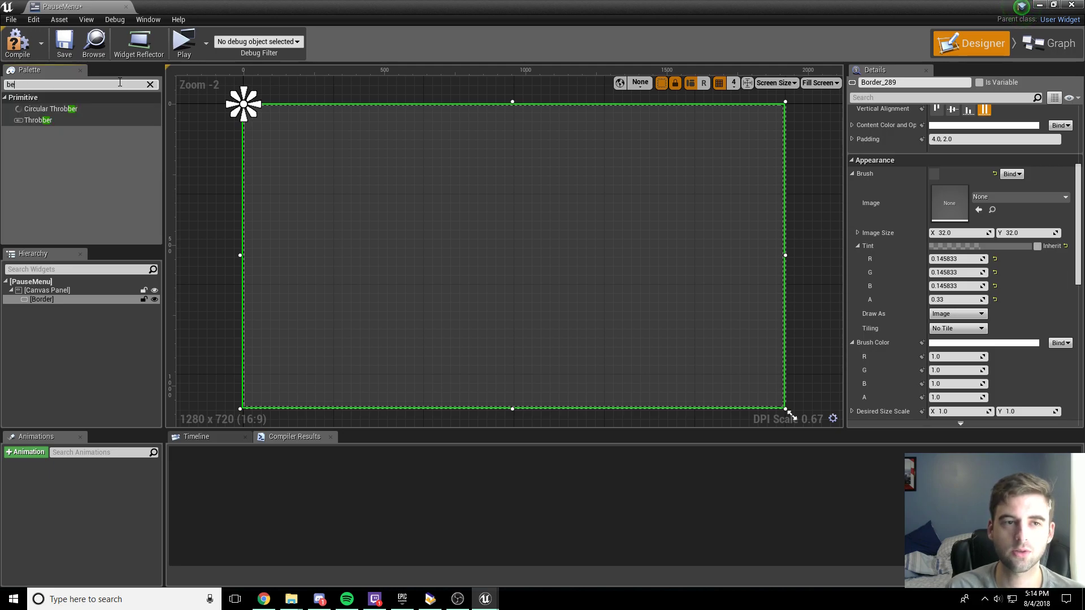
pyautogui.write('verti')
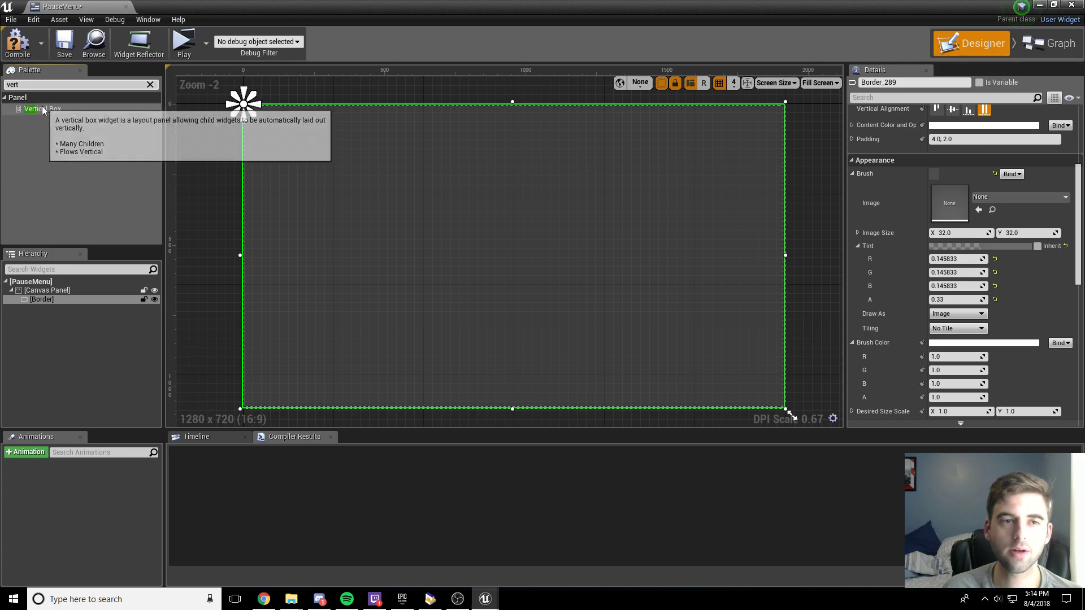
pyautogui.moveTo(42, 109); pyautogui.dragTo(458, 182)
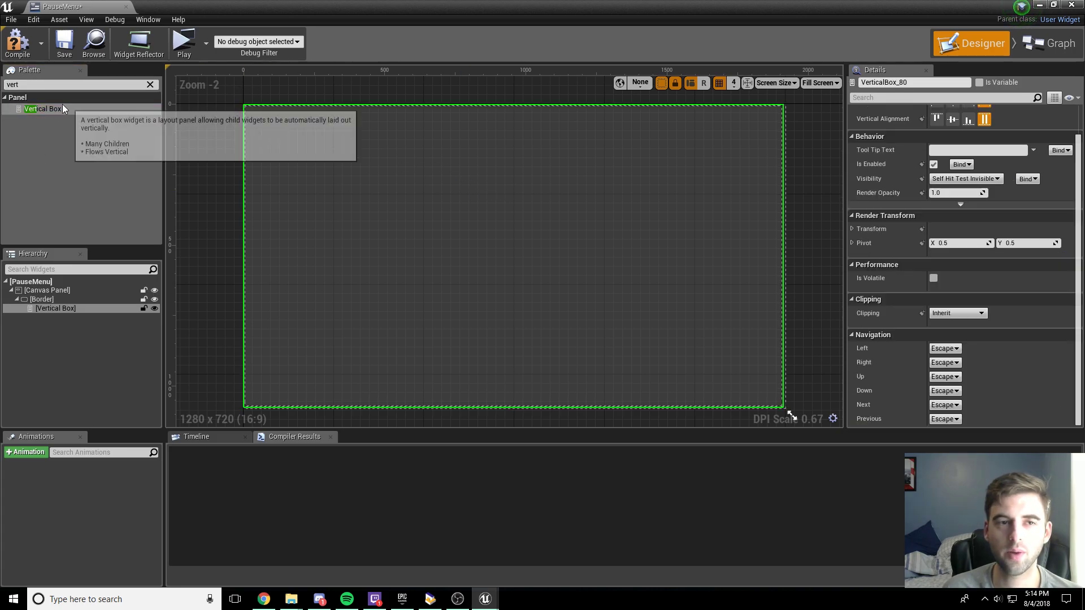
pyautogui.moveTo(47, 108); pyautogui.dragTo(50, 146)
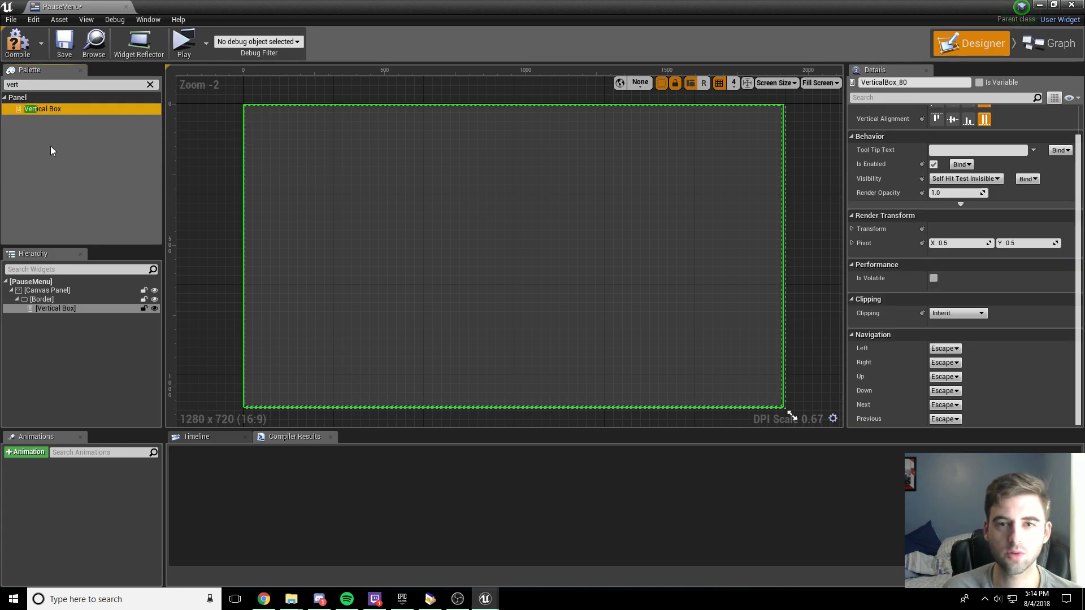
pyautogui.click(39, 309)
pyautogui.click(385, 155)
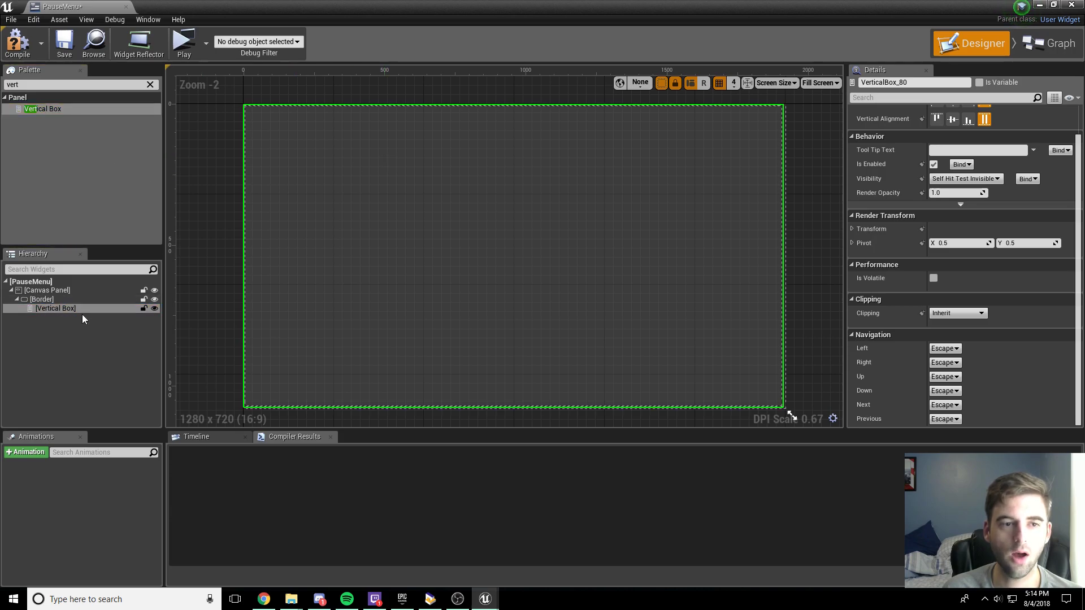
pyautogui.moveTo(55, 308); pyautogui.dragTo(52, 290)
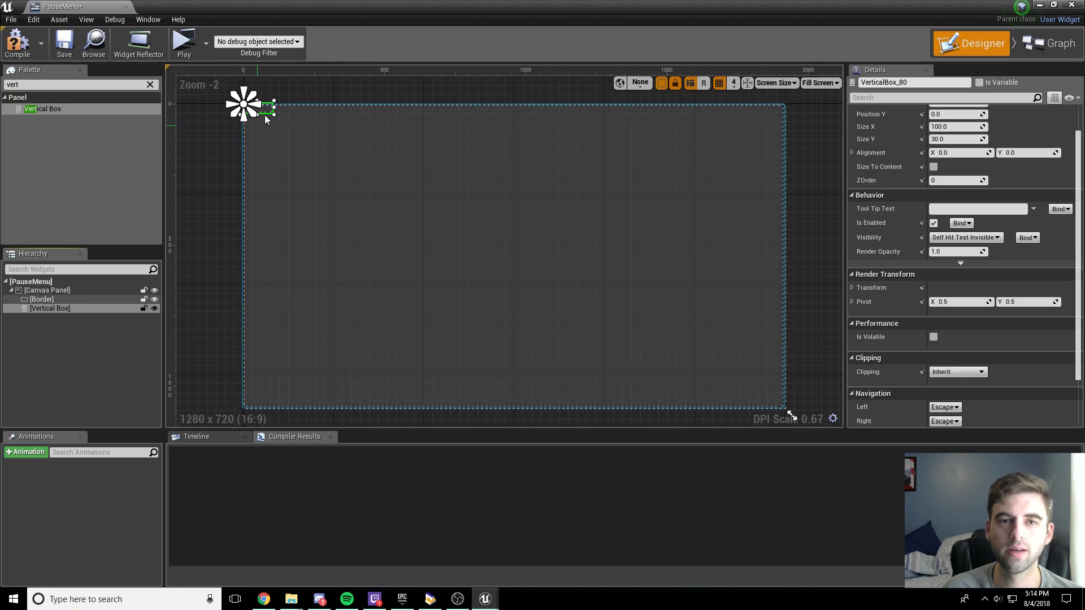
pyautogui.moveTo(267, 109); pyautogui.dragTo(555, 308)
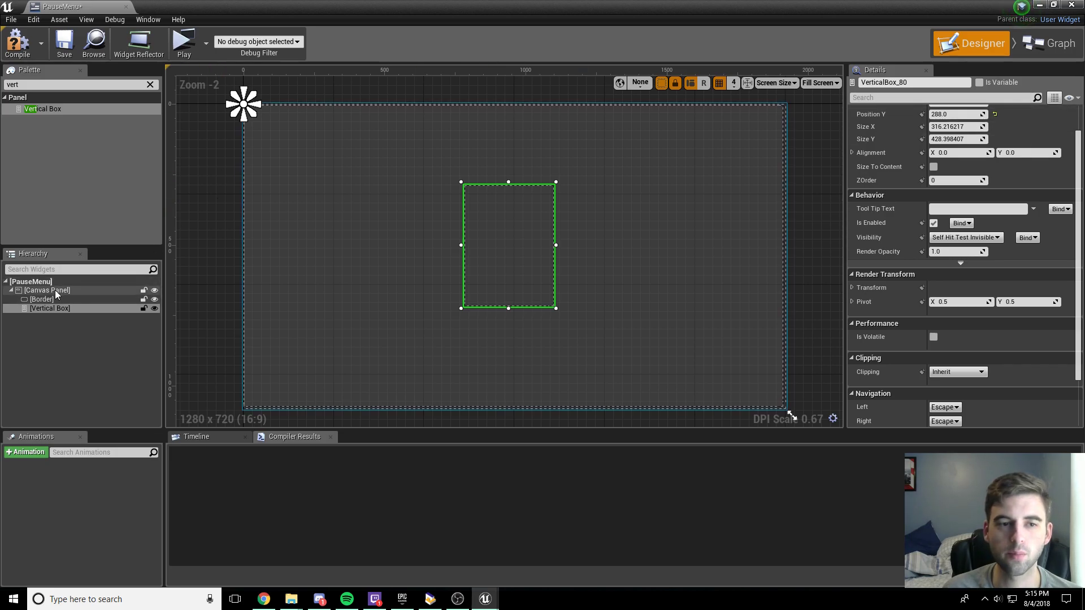
# Step: Set centre anchors on the Border and the Vertical Box, then re-centre the box
pyautogui.click(42, 299)
pyautogui.scroll(2, 934, 167)
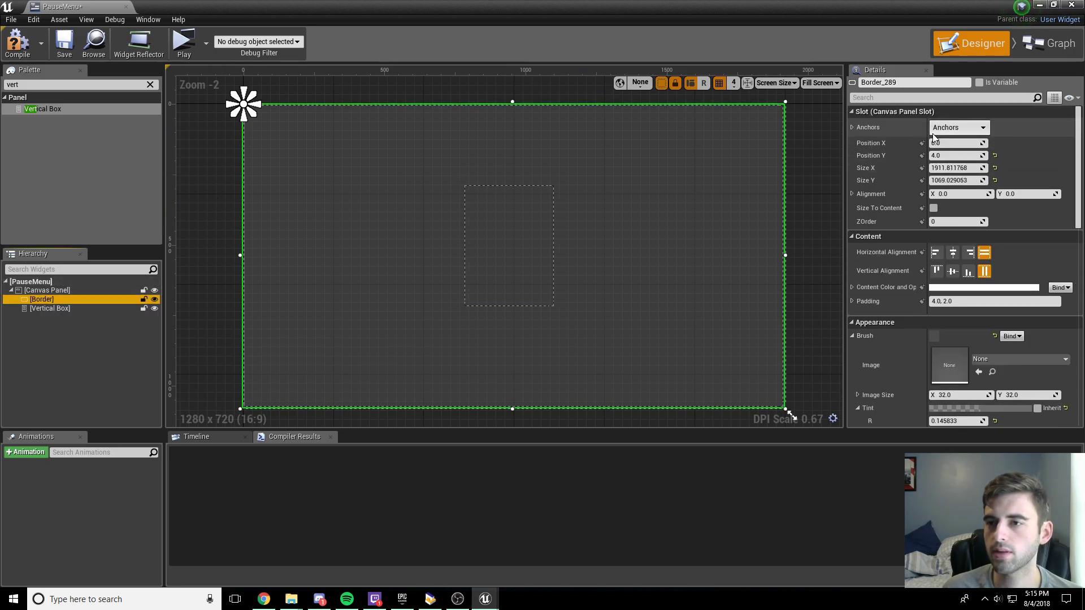
pyautogui.click(959, 128)
pyautogui.click(982, 201)
pyautogui.click(48, 307)
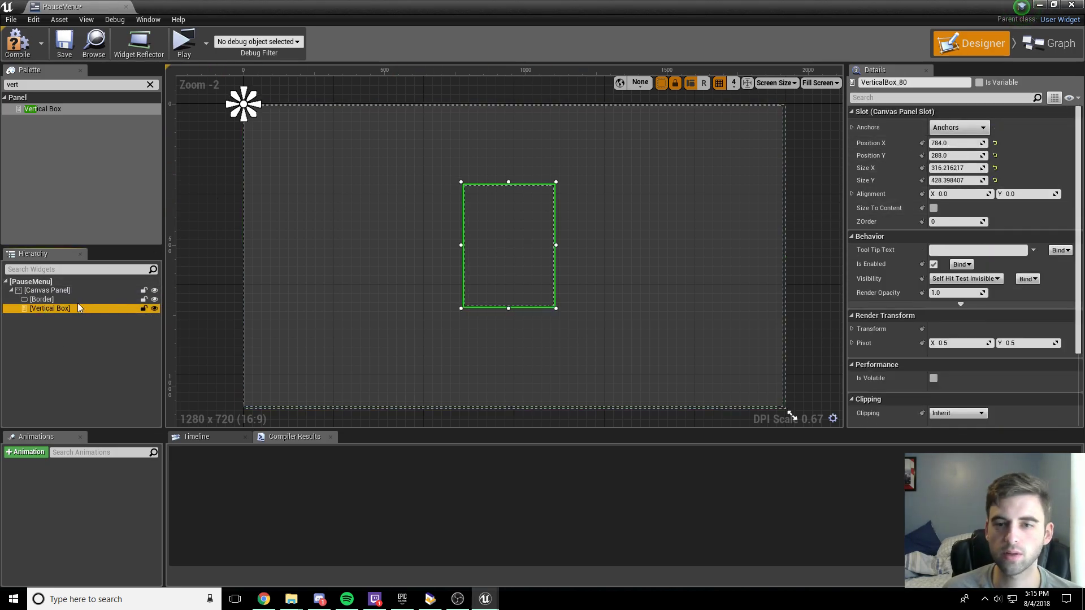
pyautogui.click(959, 127)
pyautogui.click(983, 194)
pyautogui.click(497, 254)
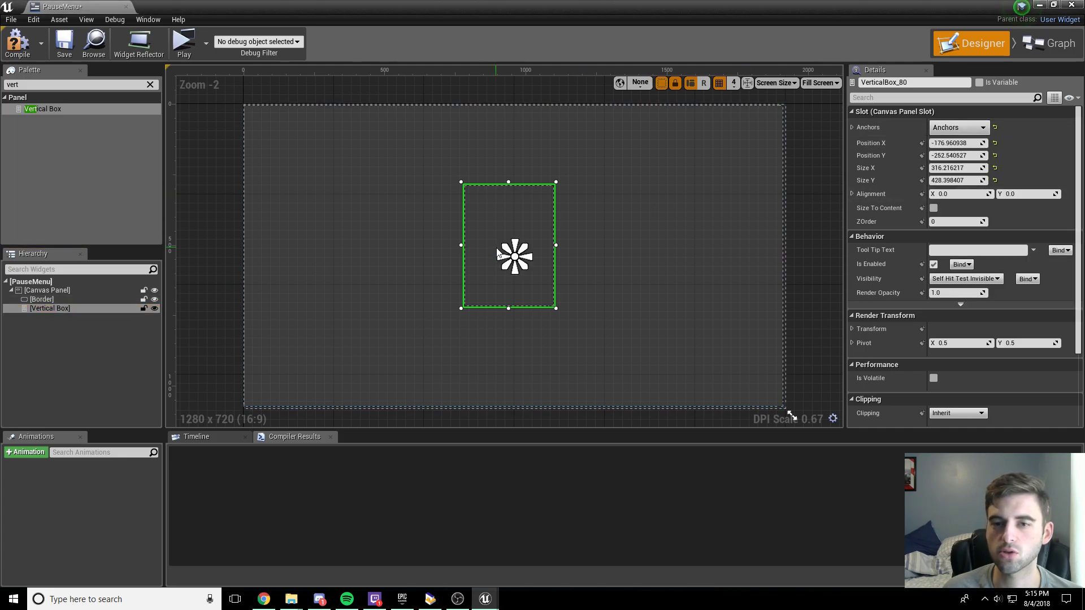
pyautogui.moveTo(507, 218); pyautogui.dragTo(523, 232)
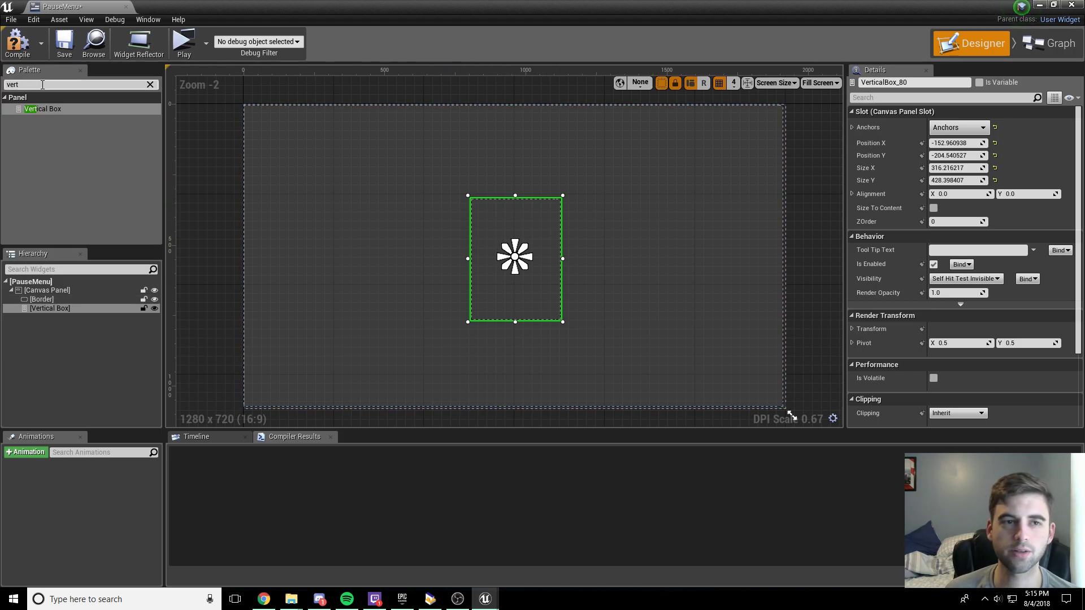
# Step: Add three Buttons to the Vertical Box and set all three to Size Fill
pyautogui.click(149, 84)
pyautogui.write('b')
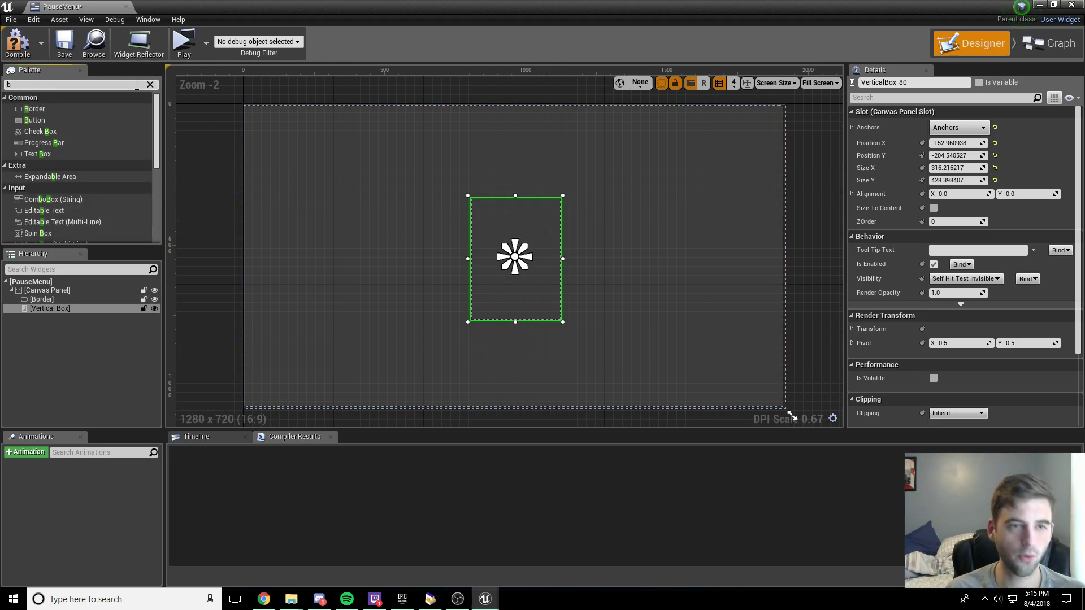
pyautogui.write('u')
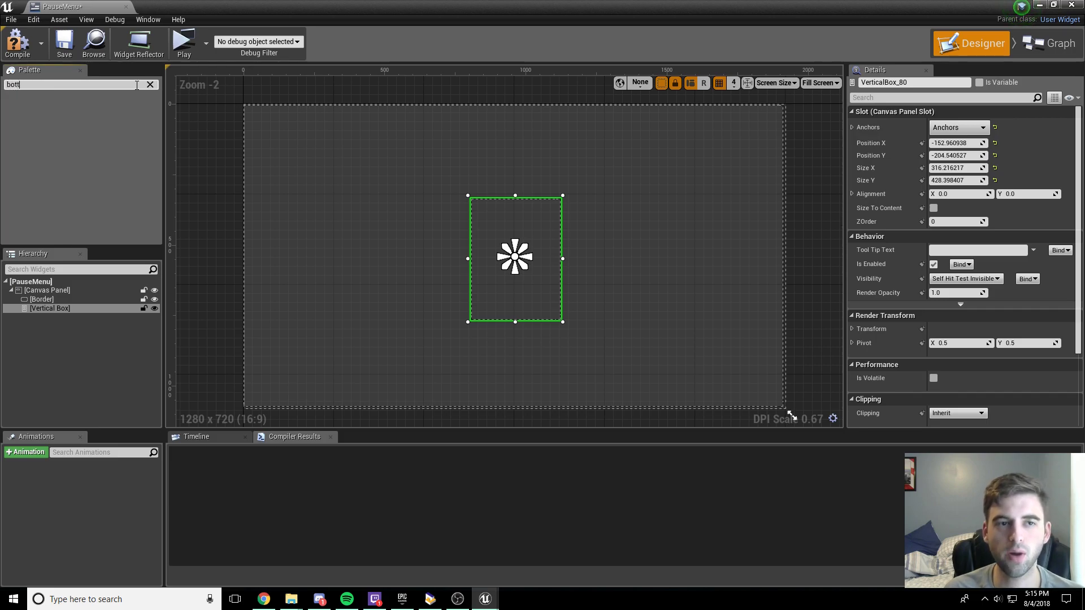
pyautogui.write('t')
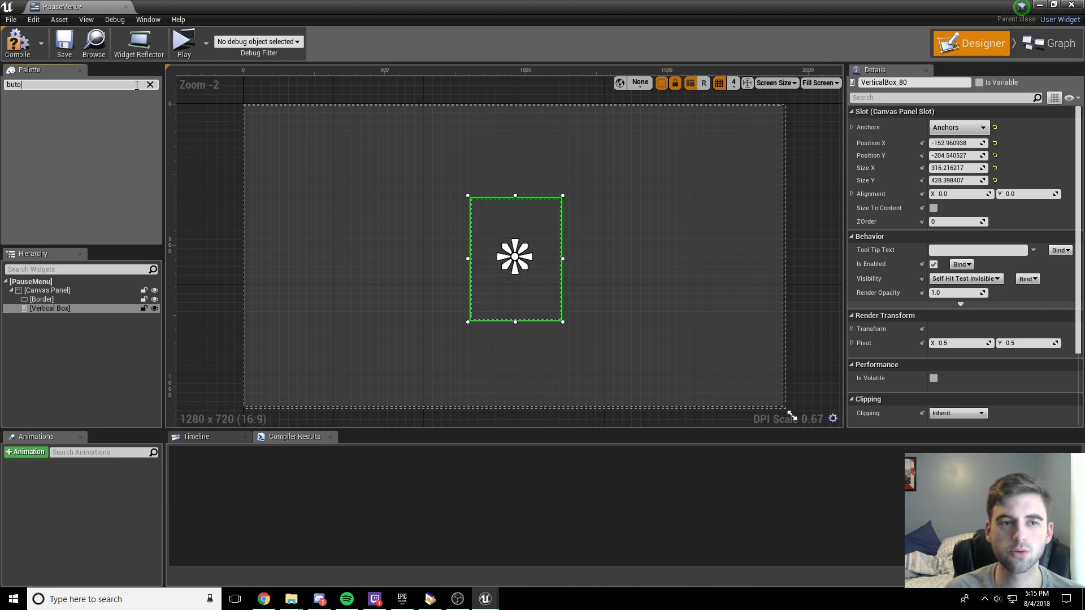
pyautogui.moveTo(56, 109); pyautogui.dragTo(487, 259)
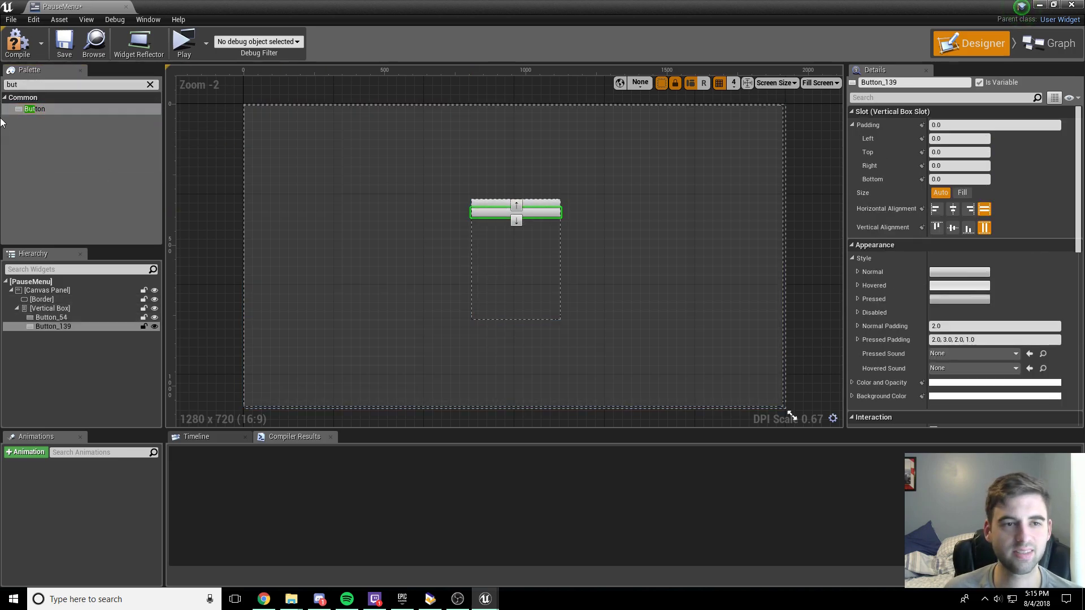
pyautogui.moveTo(45, 110); pyautogui.dragTo(489, 257)
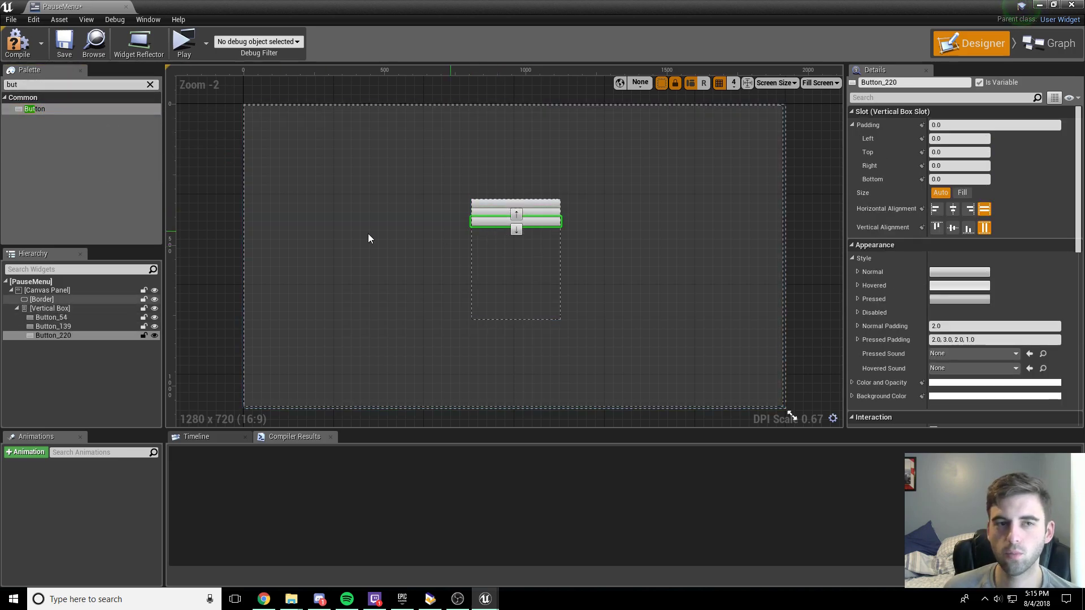
pyautogui.click(74, 316)
pyautogui.keyDown('shift'); pyautogui.click(65, 336); pyautogui.keyUp('shift')
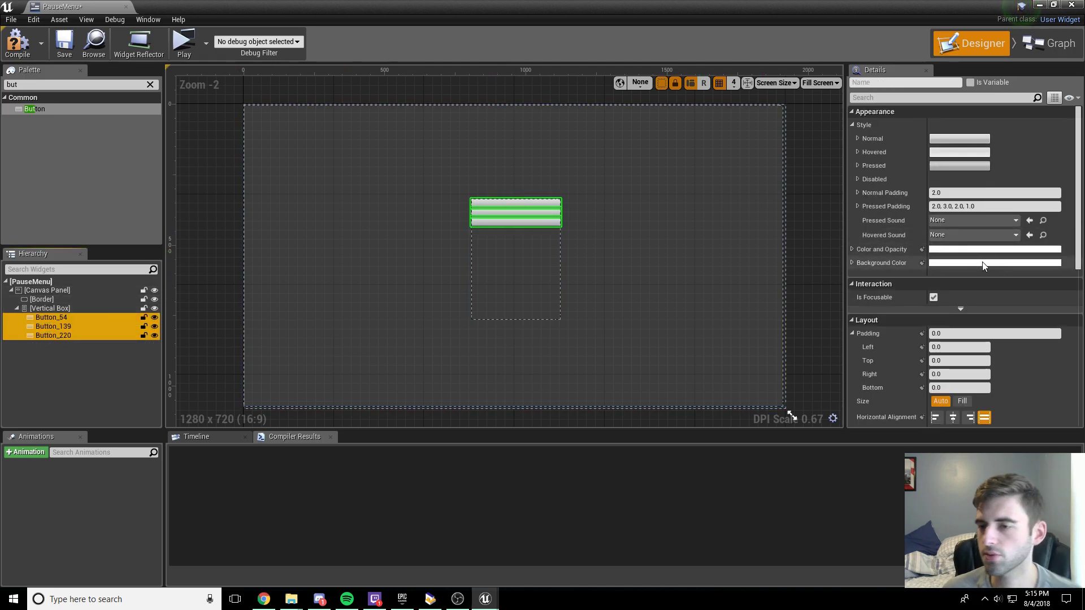
pyautogui.scroll(-3, 984, 262)
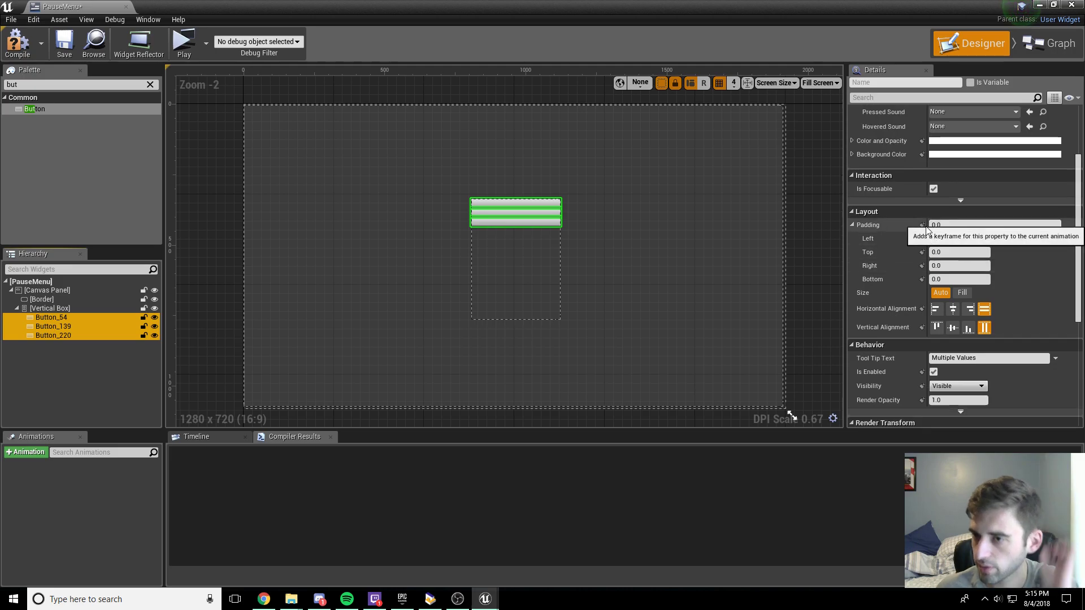
pyautogui.click(955, 294)
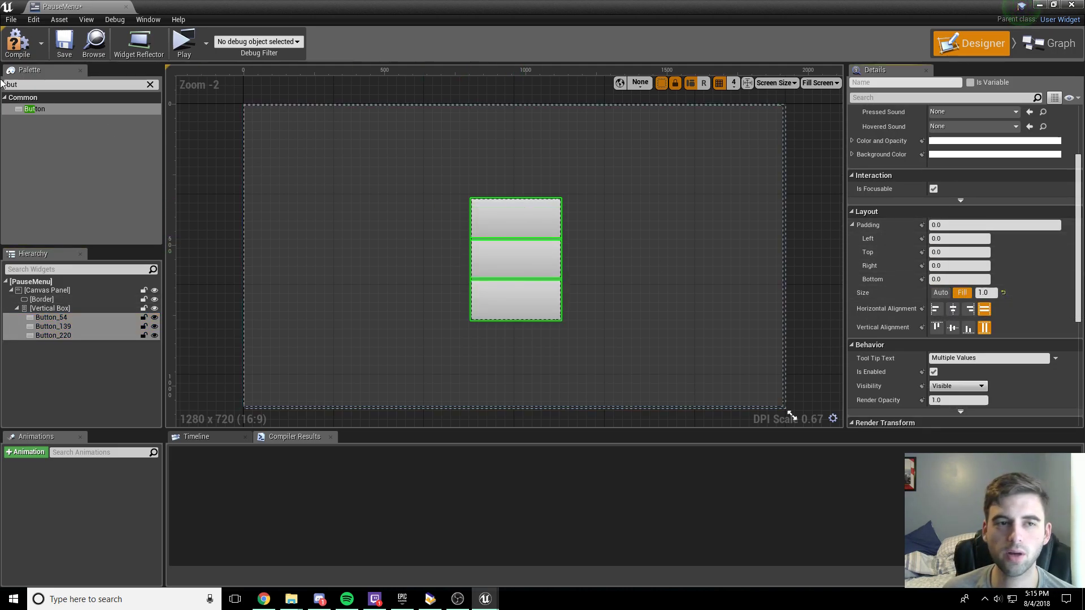
pyautogui.click(150, 84)
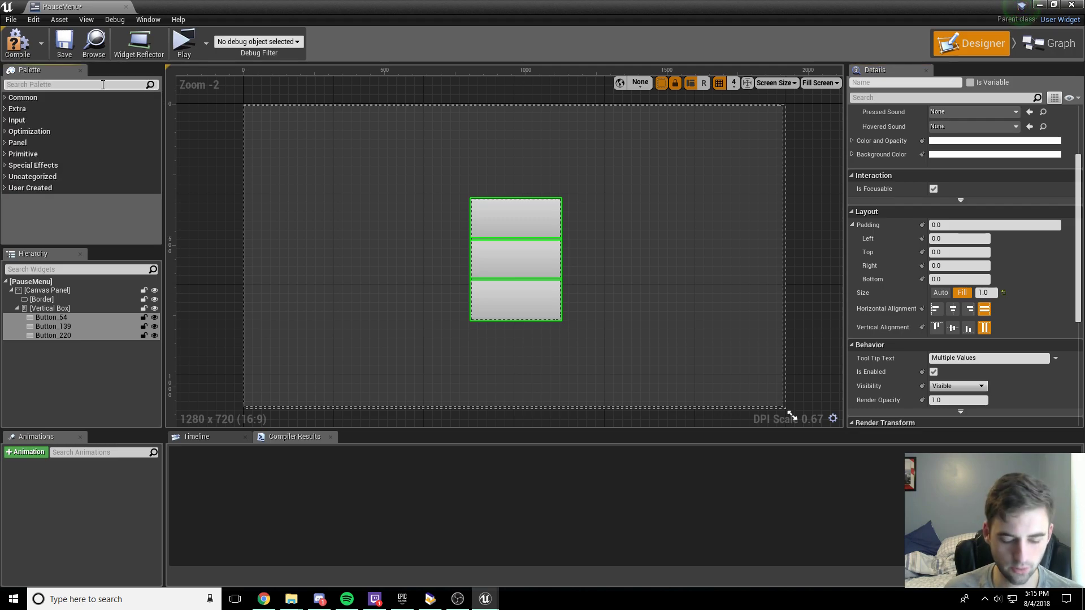
# Step: Drop a Text widget into each of the top, middle and bottom buttons
pyautogui.click(103, 84)
pyautogui.write('text')
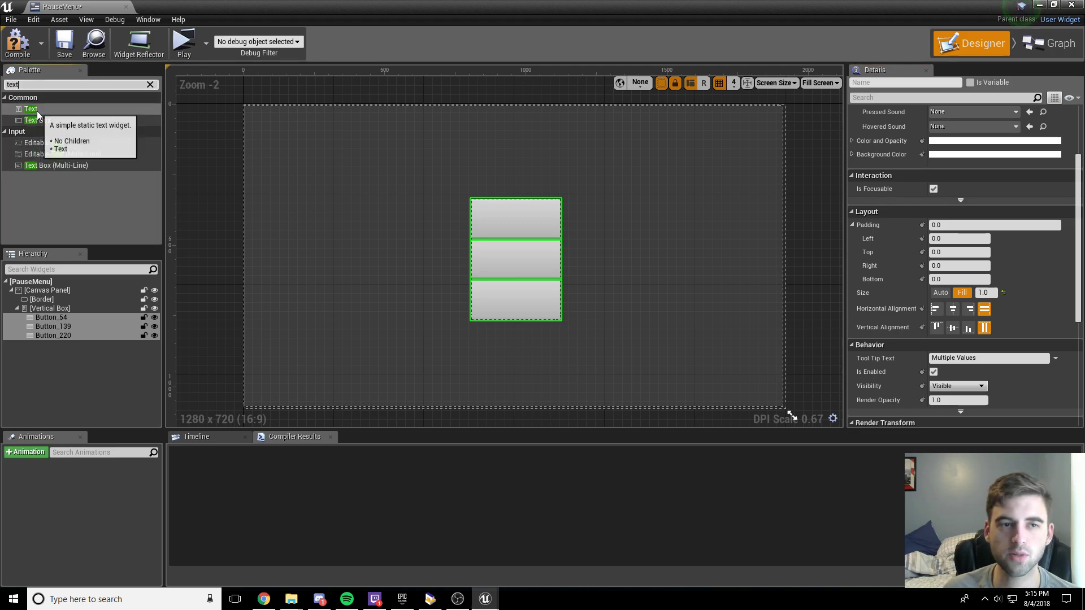
pyautogui.moveTo(37, 113); pyautogui.dragTo(542, 240)
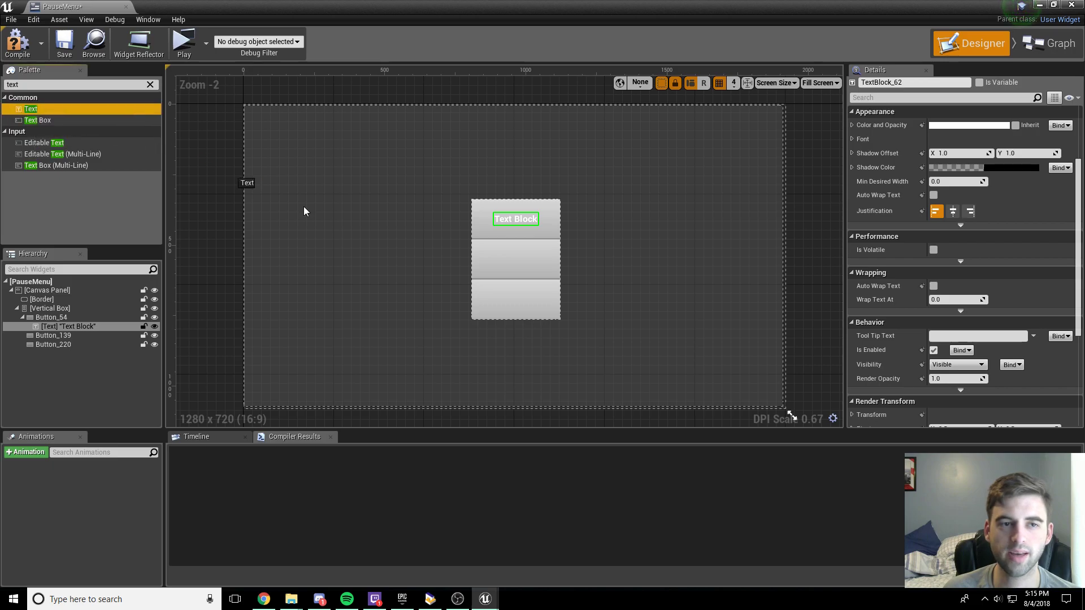
pyautogui.moveTo(304, 211); pyautogui.dragTo(480, 252)
pyautogui.moveTo(34, 108); pyautogui.dragTo(506, 299)
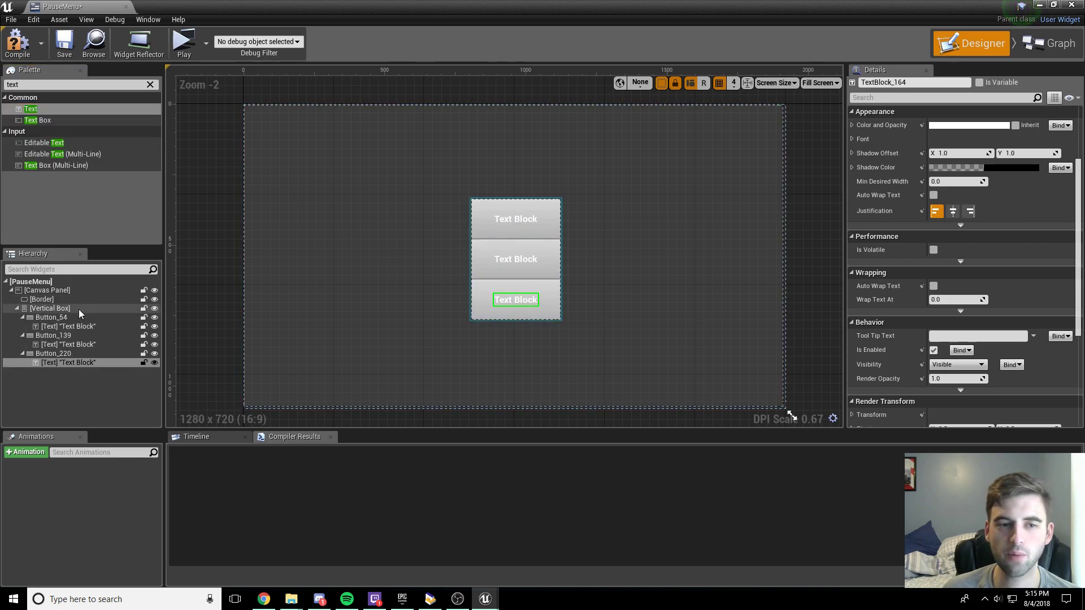
pyautogui.click(67, 326)
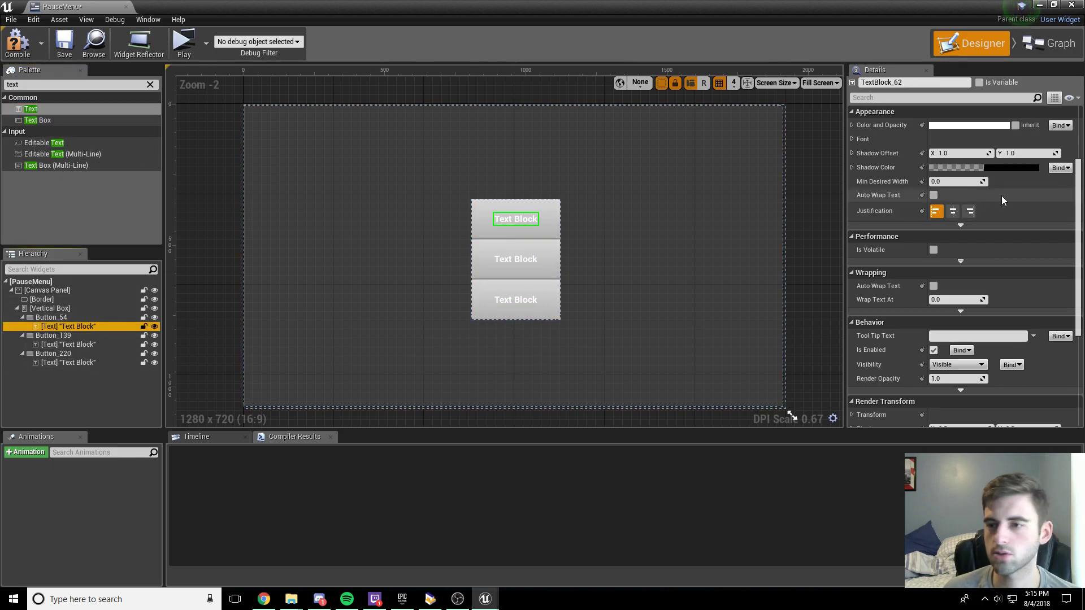
pyautogui.scroll(4, 1003, 210)
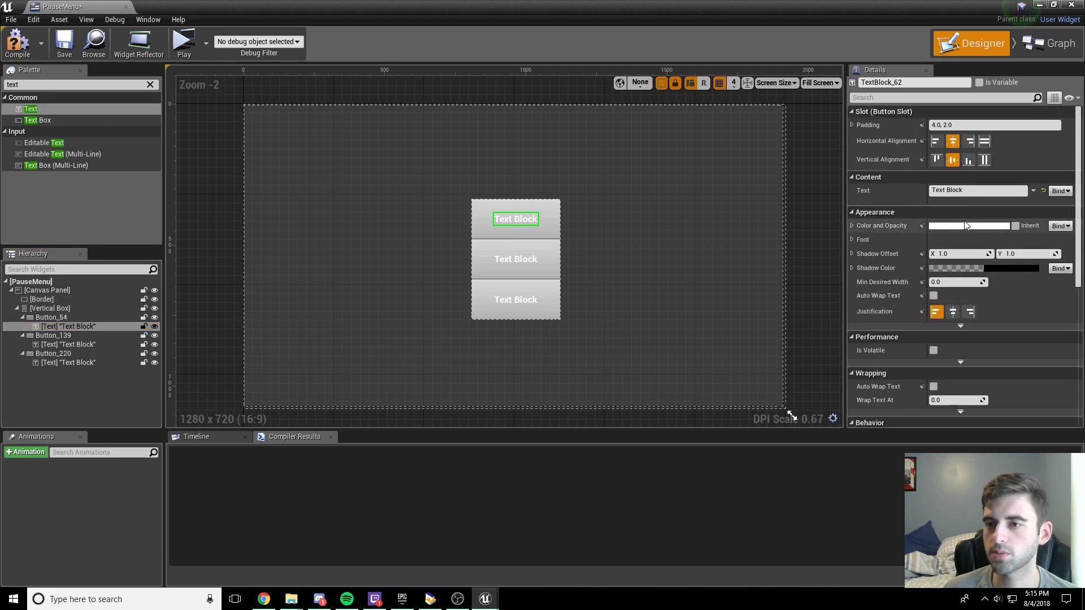
# Step: Set each Text Block's Content Text to Resume, Save and Quit, top to bottom
pyautogui.click(978, 194)
pyautogui.write('Resume')
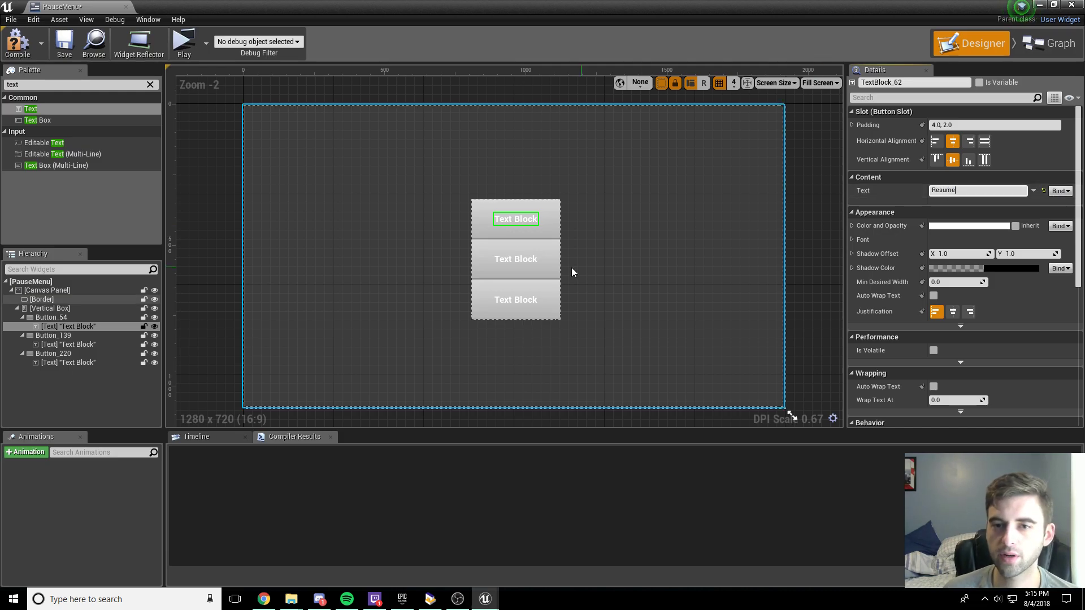
pyautogui.click(515, 258)
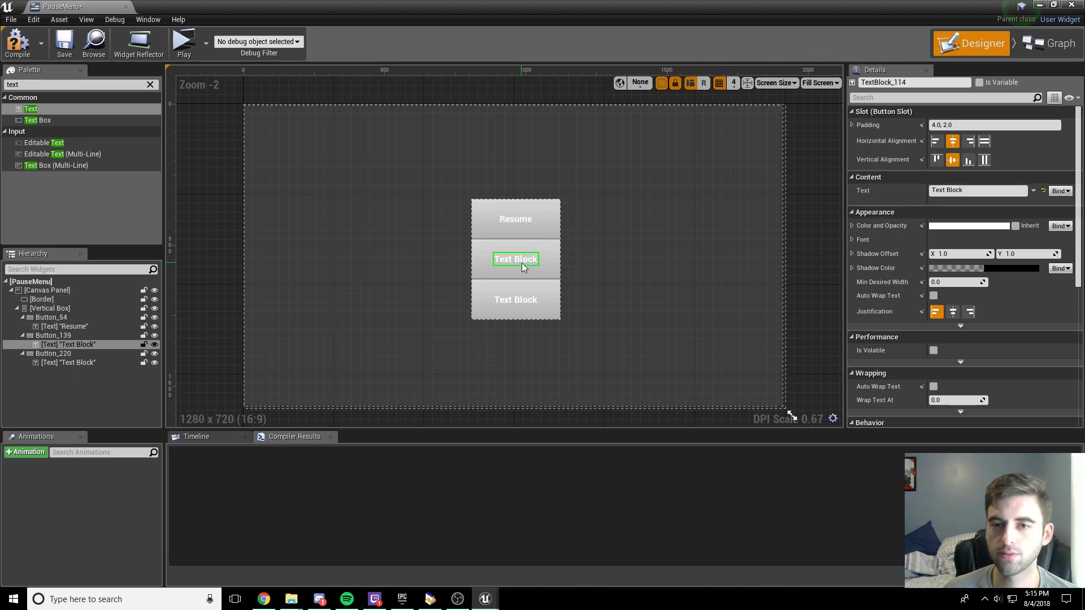
pyautogui.click(974, 193)
pyautogui.write('SAv')
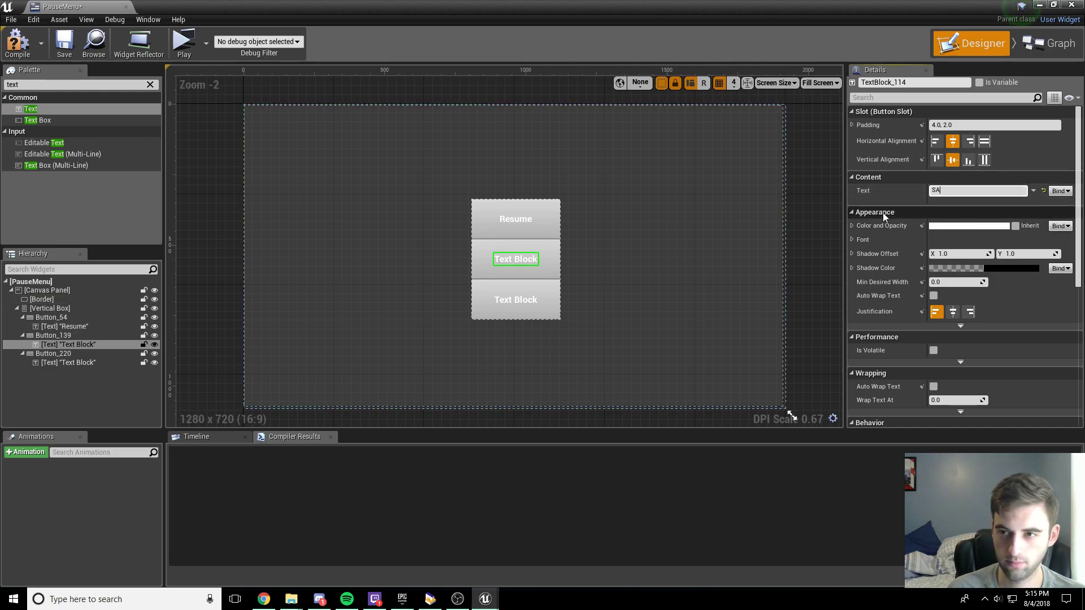
pyautogui.press('BackSpace')
pyautogui.press('BackSpace')
pyautogui.write('ave')
pyautogui.press('Return')
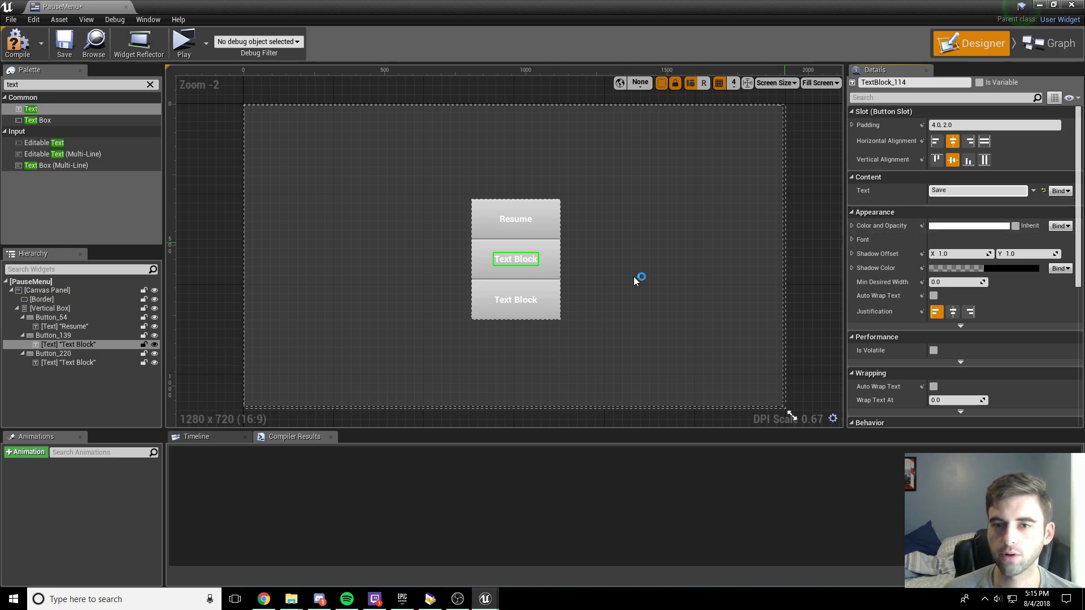
pyautogui.click(537, 301)
pyautogui.click(526, 302)
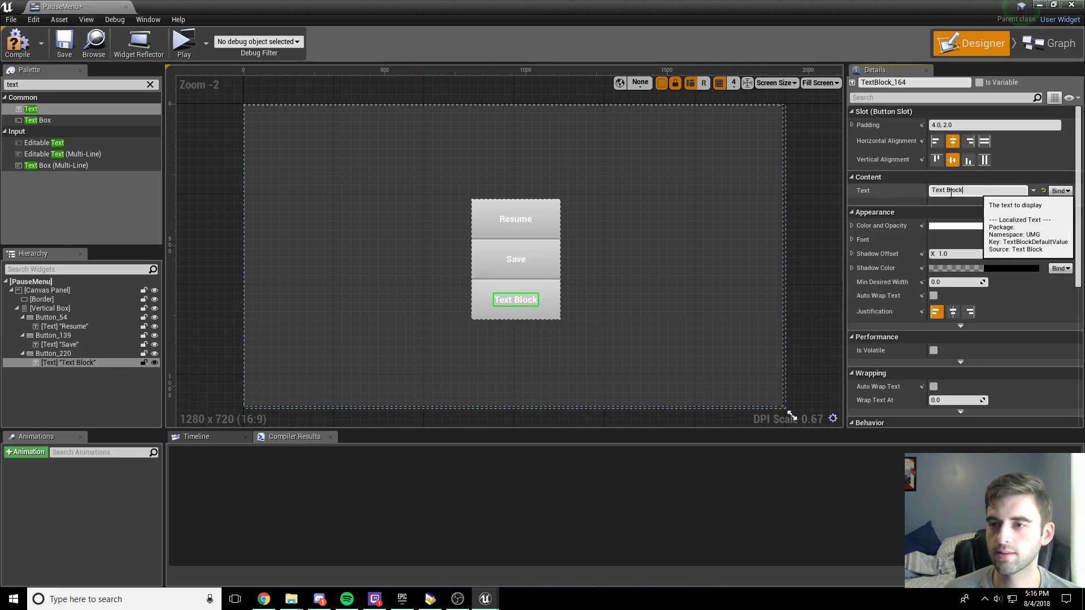
pyautogui.click(960, 191)
pyautogui.write('Quit')
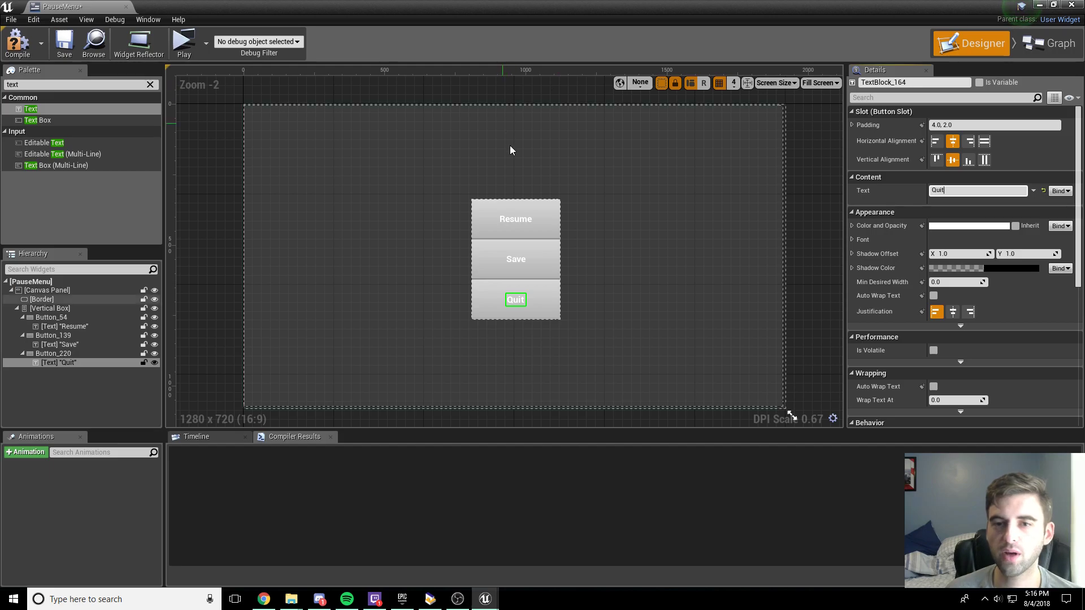
# Step: Add an On Clicked event for the Resume button (Button_54)
pyautogui.click(597, 207)
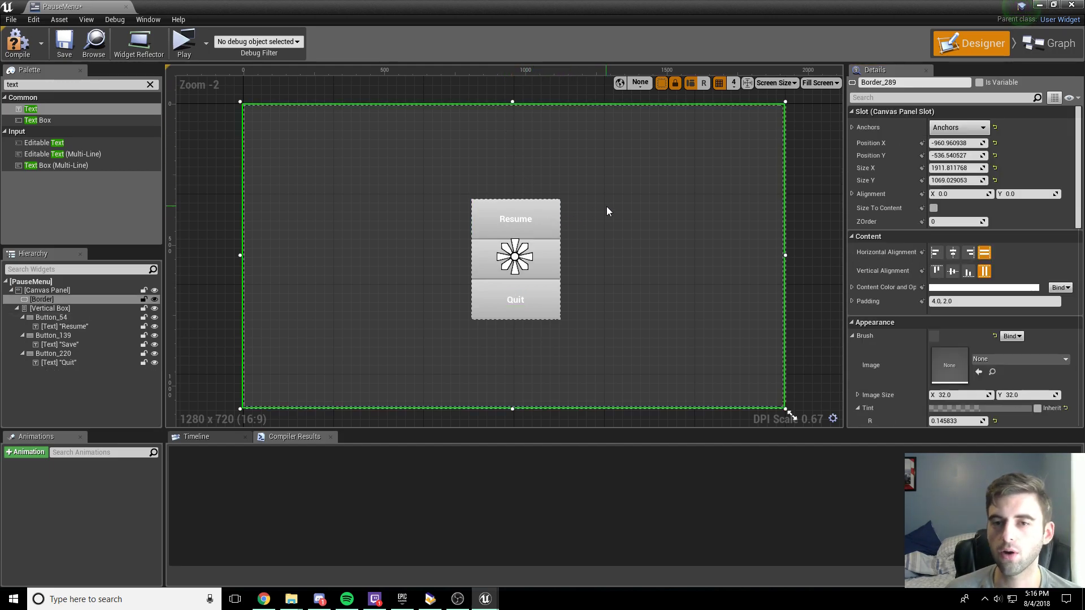
pyautogui.click(547, 223)
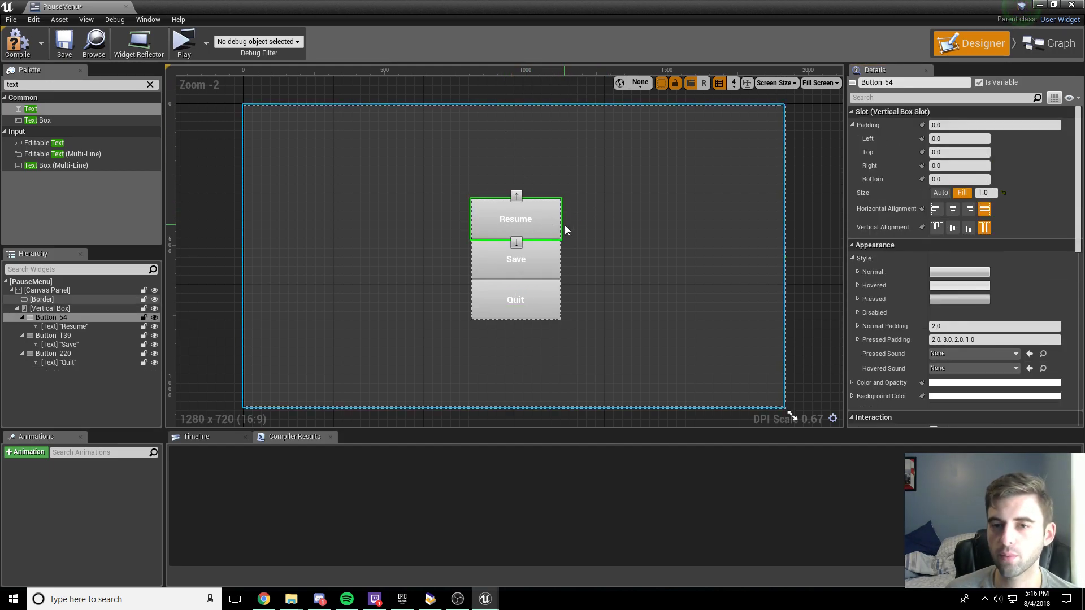
pyautogui.scroll(-15, 1002, 216)
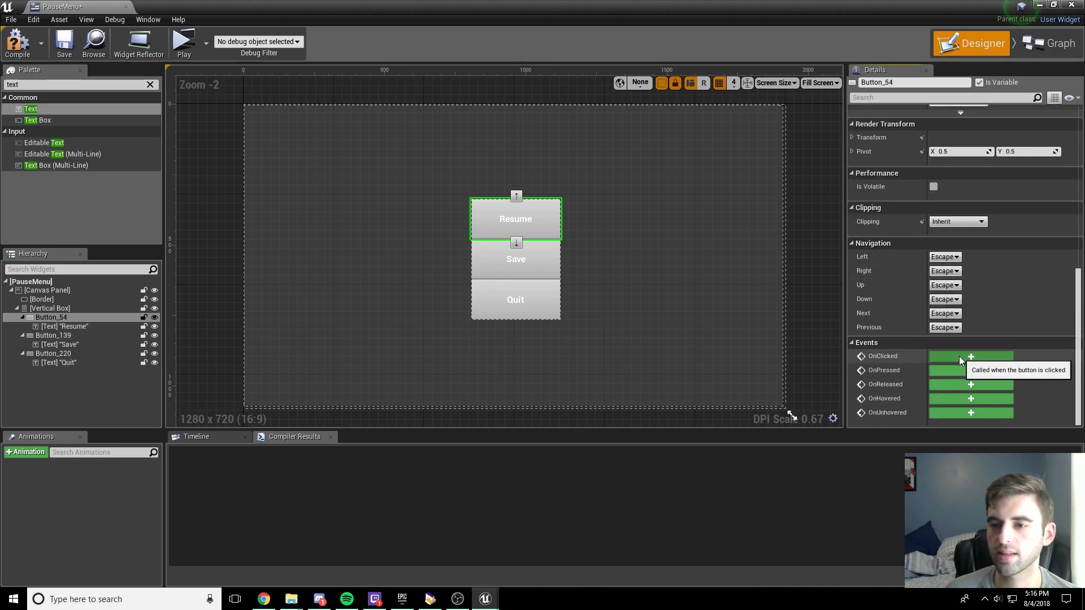
pyautogui.click(959, 356)
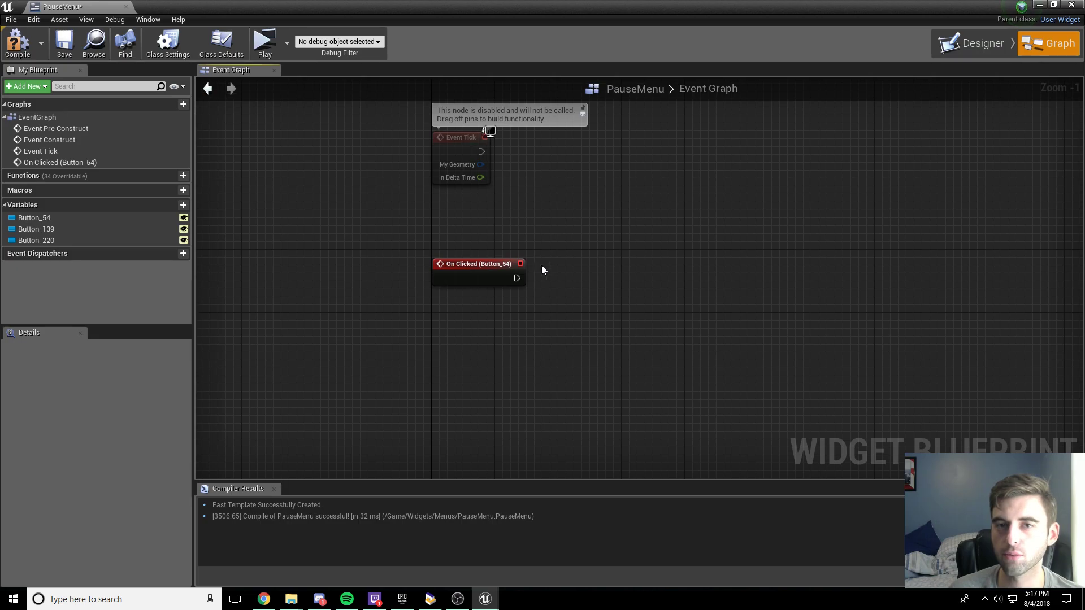
# Step: Chain Set Game Paused (unchecked) and Remove from Parent after it, then compile and save
pyautogui.moveTo(517, 278); pyautogui.dragTo(594, 258)
pyautogui.write('setgame')
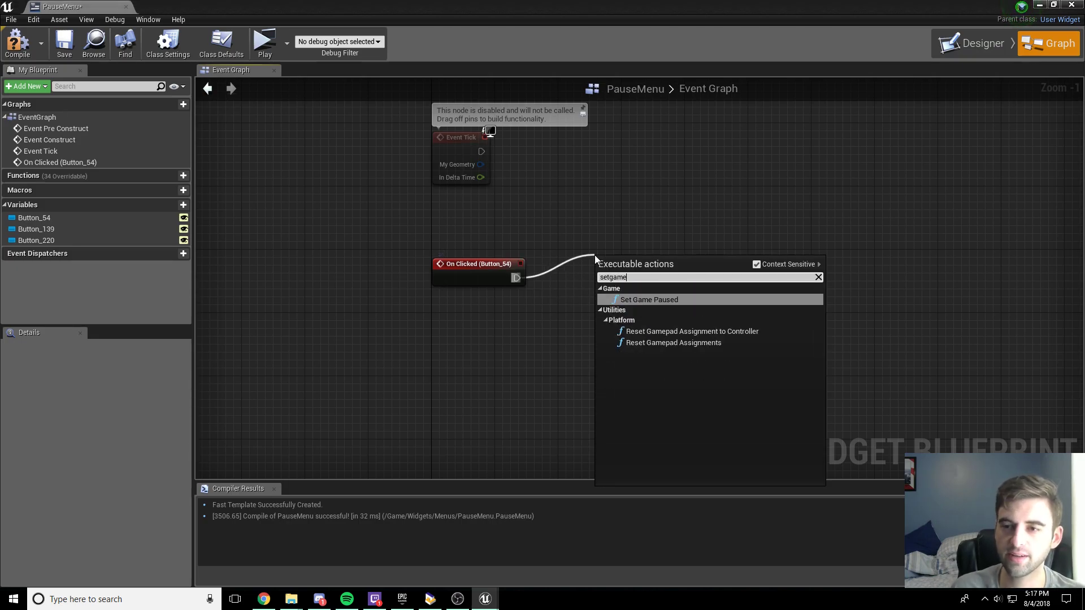
pyautogui.press('Return')
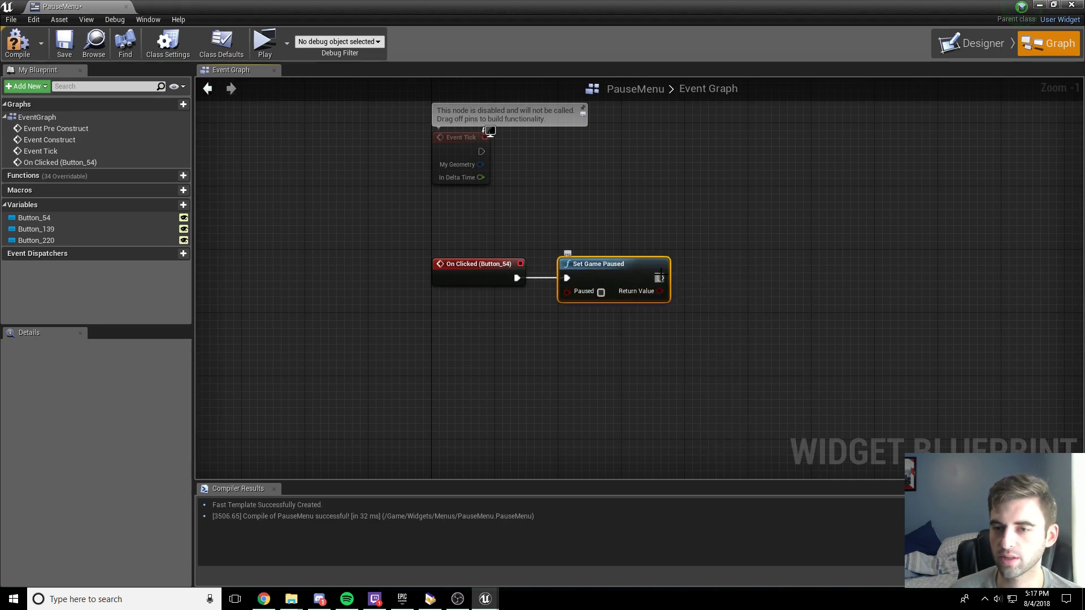
pyautogui.moveTo(659, 277); pyautogui.dragTo(696, 267)
pyautogui.write('removefrom')
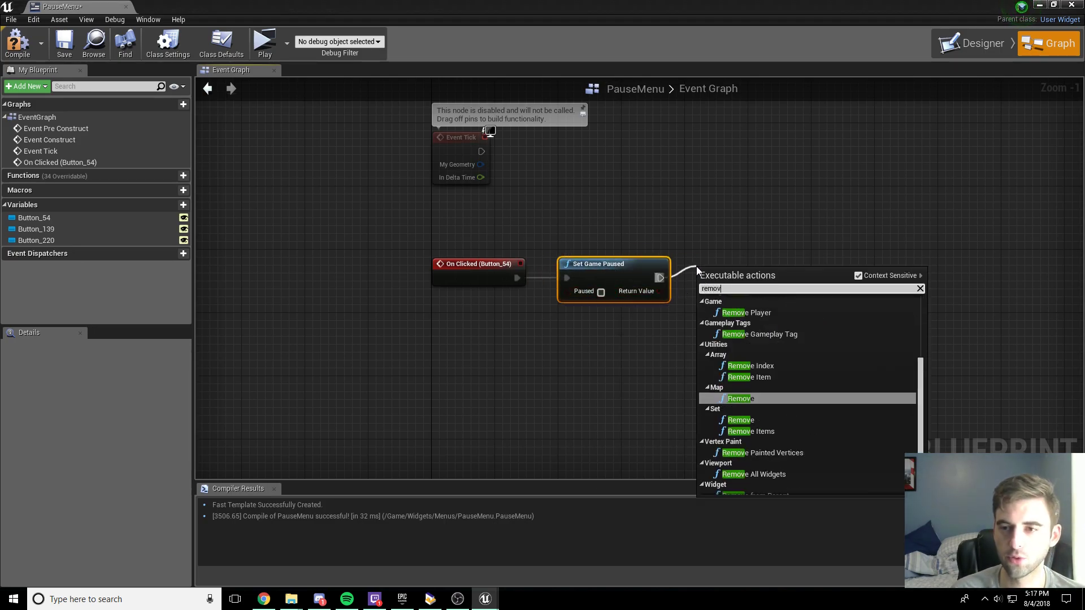
pyautogui.press('Return')
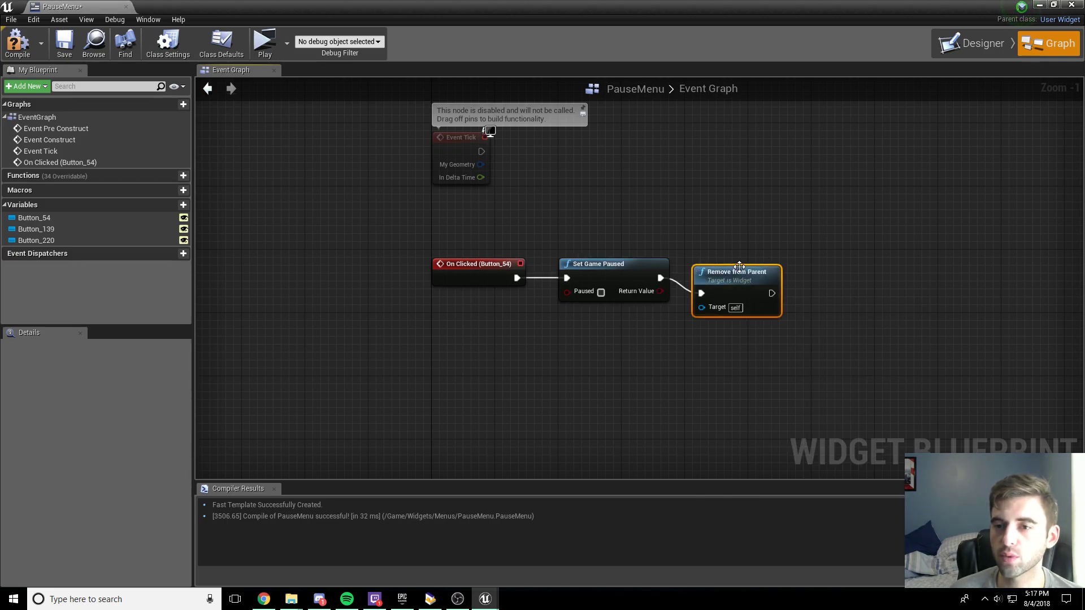
pyautogui.moveTo(733, 276); pyautogui.dragTo(749, 260)
pyautogui.click(18, 42)
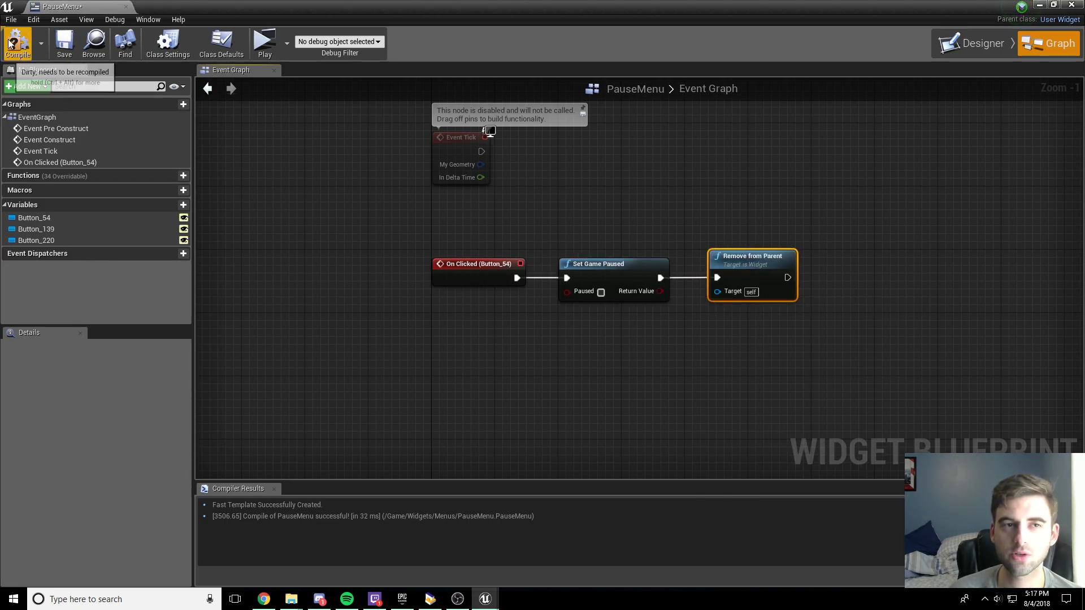
pyautogui.click(56, 45)
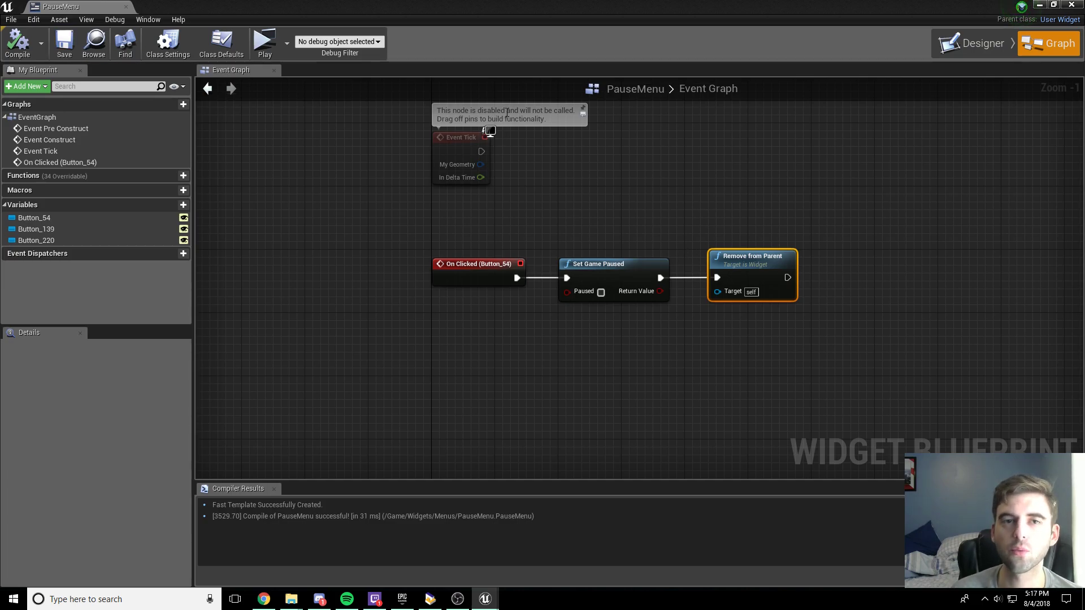
# Step: Add an On Clicked event for the Quit button (Button_220)
pyautogui.click(967, 45)
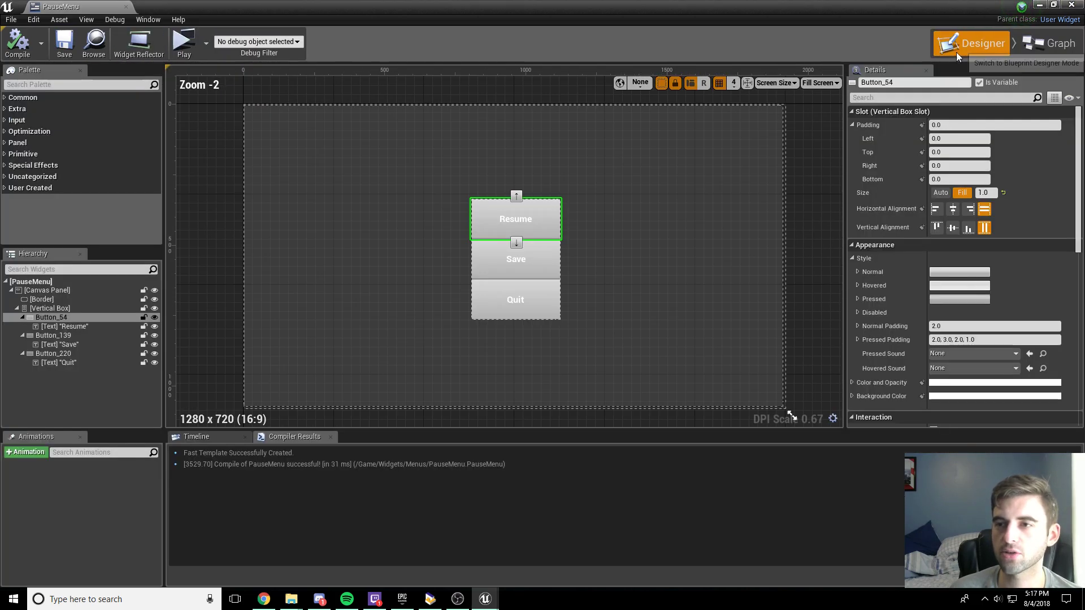
pyautogui.click(540, 296)
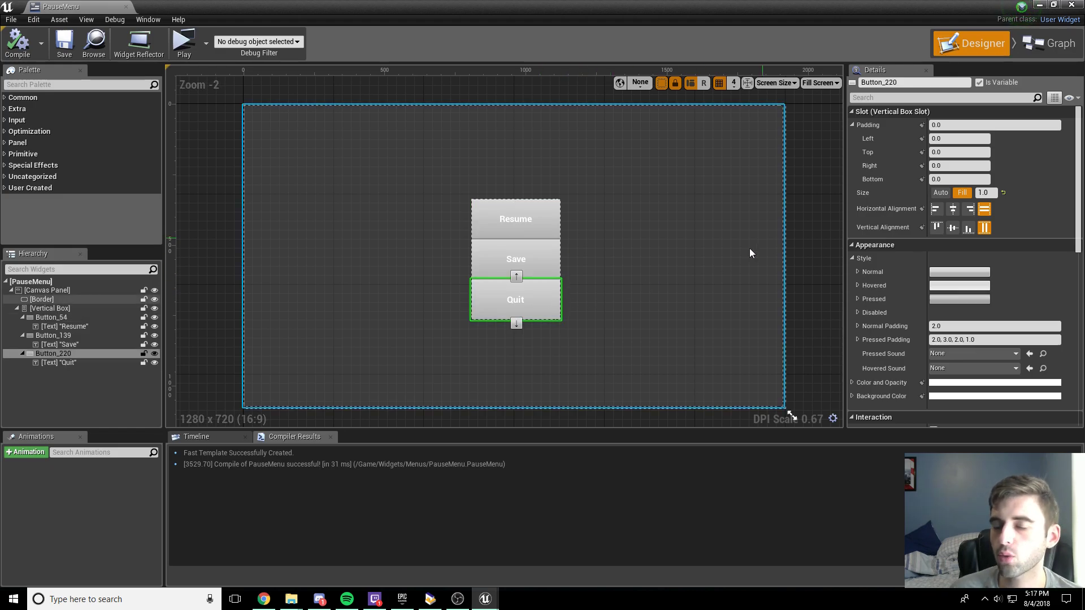
pyautogui.scroll(-10, 972, 267)
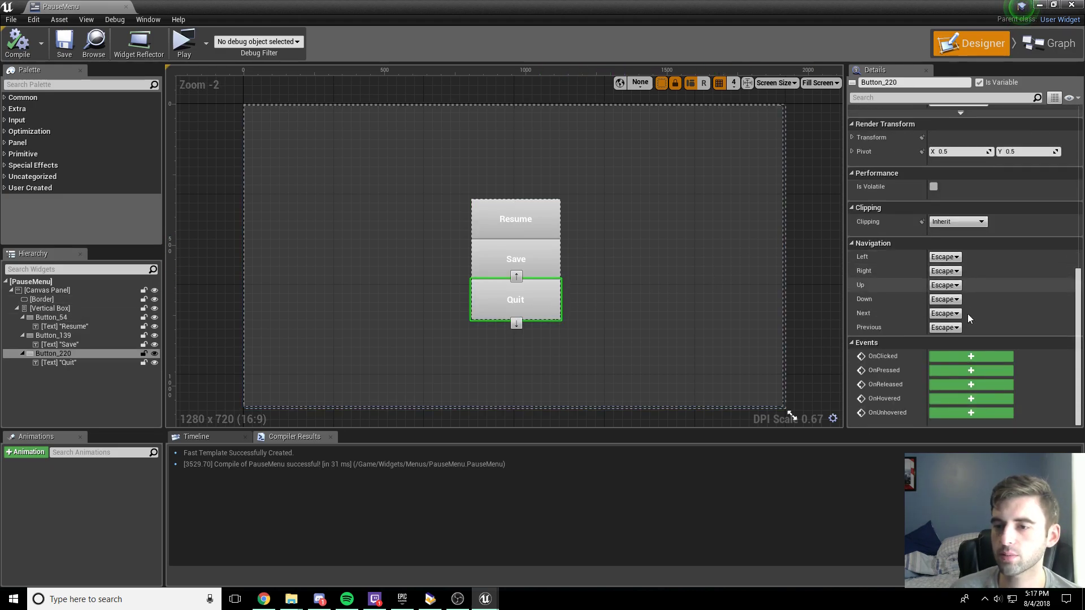
pyautogui.click(953, 355)
# Step: Connect a Quit Game node to that event, then compile and save PauseMenu
pyautogui.moveTo(685, 286); pyautogui.dragTo(763, 279)
pyautogui.write('quitg')
pyautogui.press('Return')
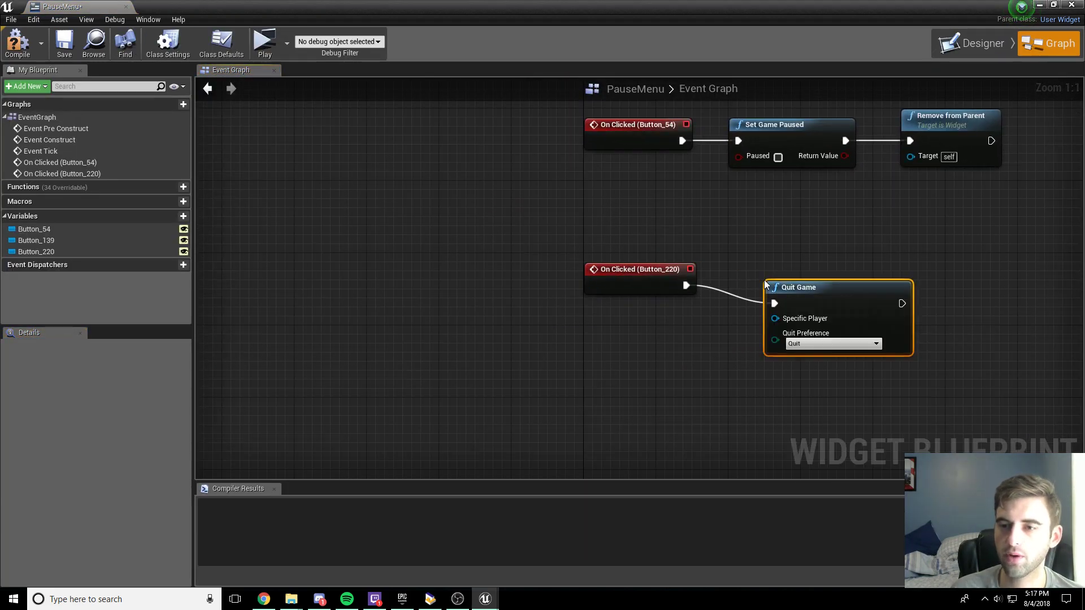
pyautogui.moveTo(821, 307); pyautogui.dragTo(830, 298)
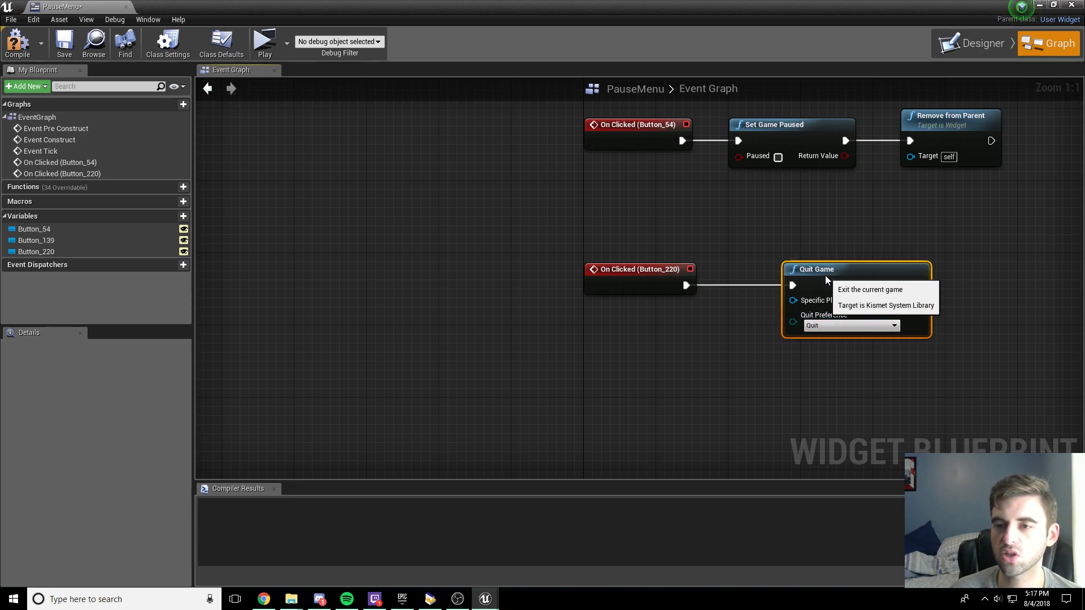
pyautogui.click(18, 42)
pyautogui.click(64, 42)
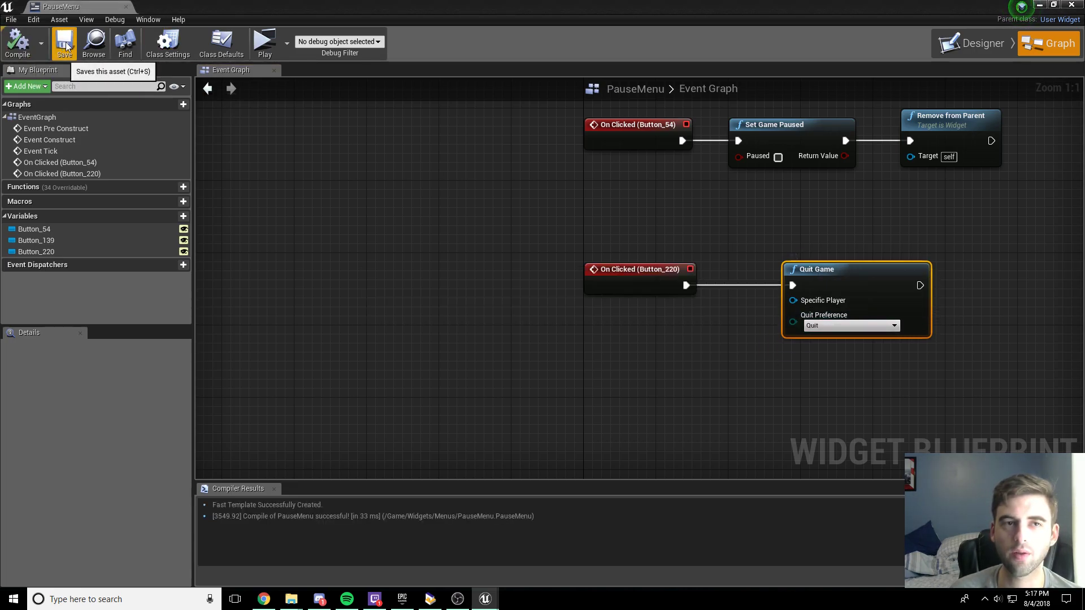
# Step: Open the 2DSideScrollerCharacter blueprint from the Character folder
pyautogui.click(969, 37)
pyautogui.click(93, 6)
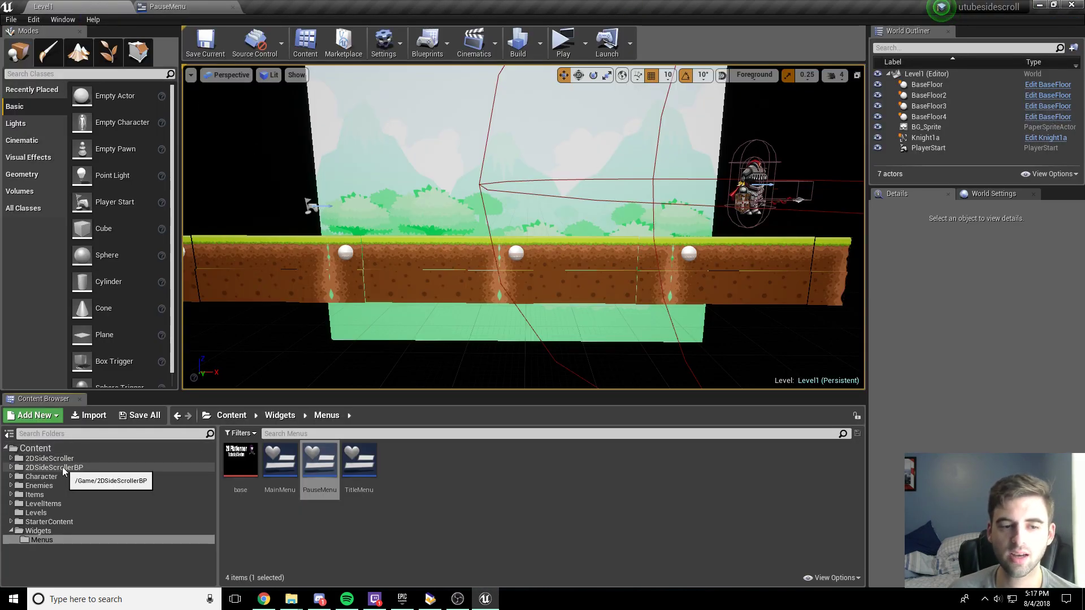
pyautogui.click(40, 477)
pyautogui.doubleClick(280, 461)
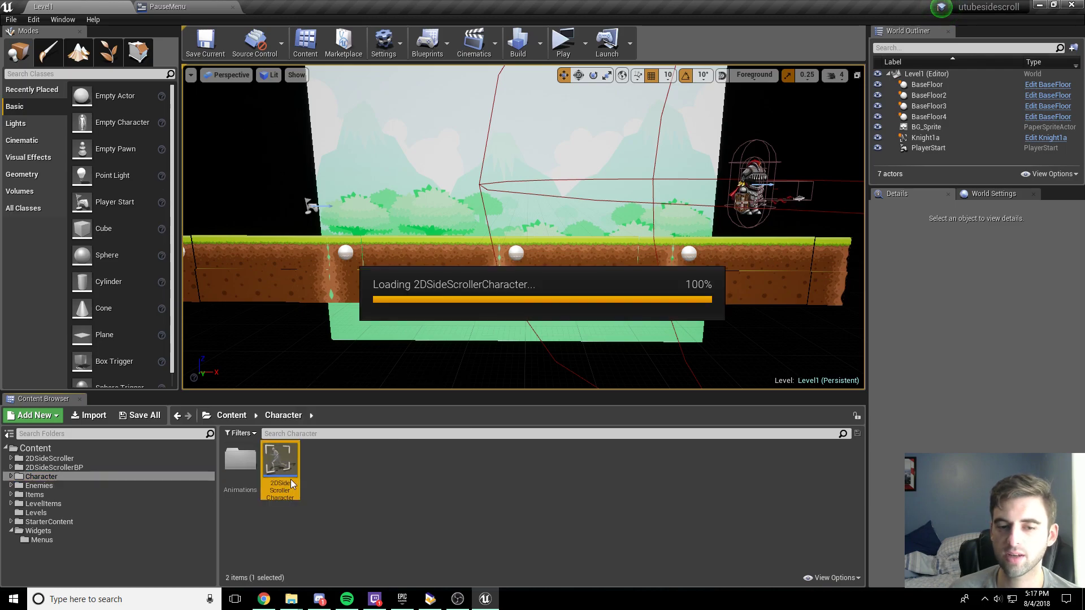
# Step: Add a P keyboard input event to the Event Graph via the 'p key' search
pyautogui.scroll(-6, 436, 323)
pyautogui.scroll(4, 565, 271)
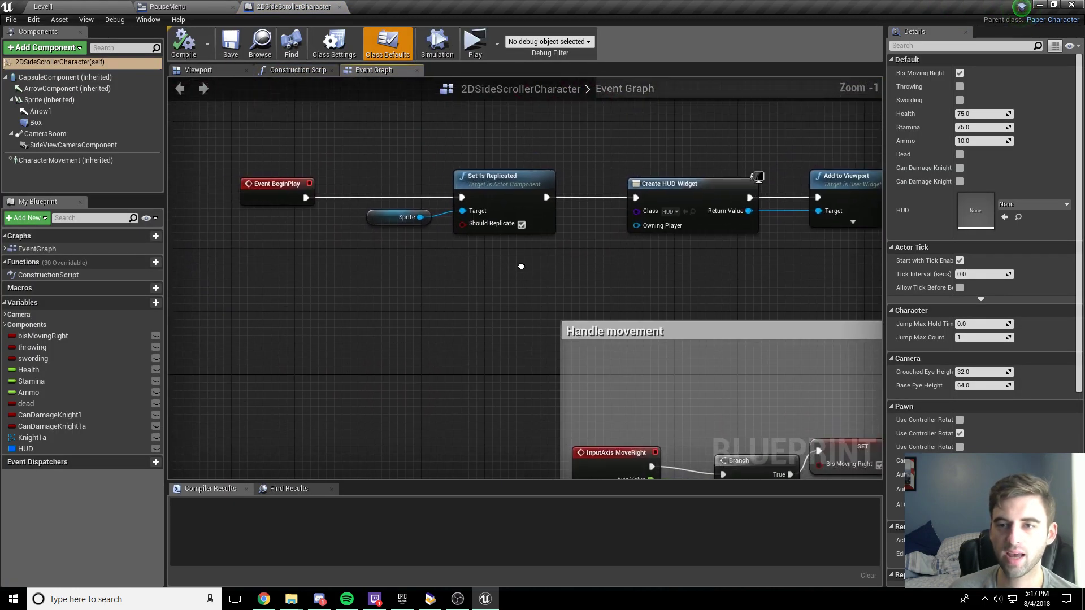
pyautogui.scroll(-1, 650, 272)
pyautogui.scroll(-3, 650, 273)
pyautogui.scroll(4, 649, 252)
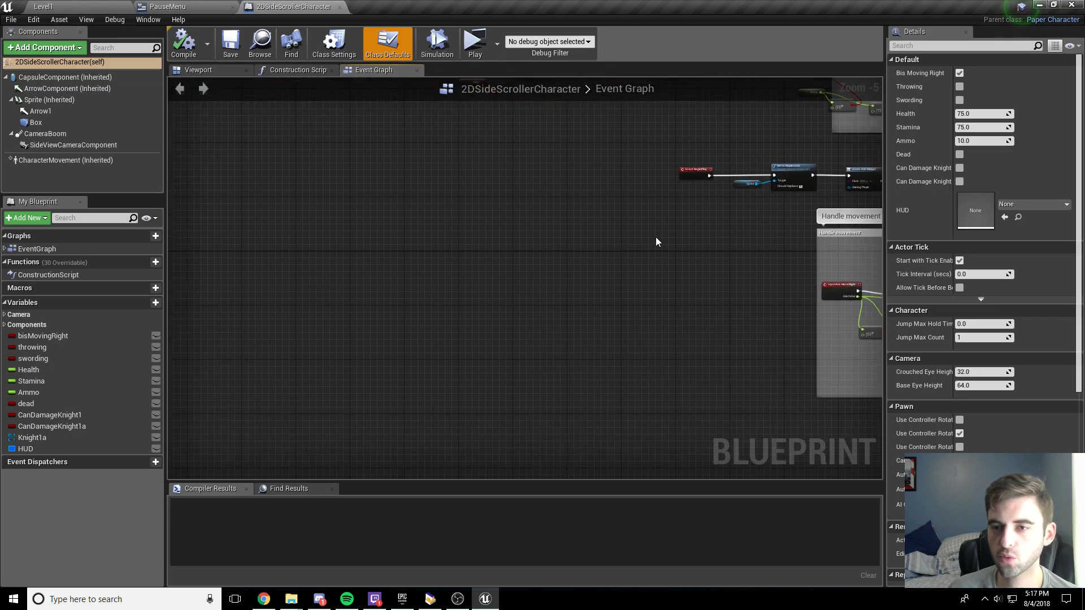
pyautogui.moveTo(574, 247); pyautogui.dragTo(482, 247, button='right')
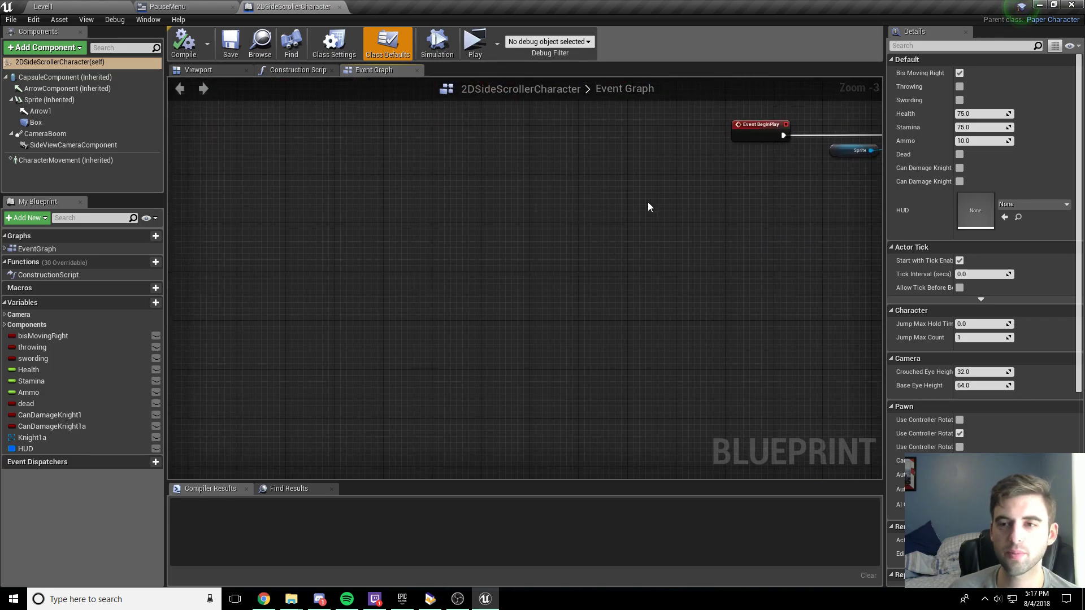
pyautogui.rightClick(510, 265)
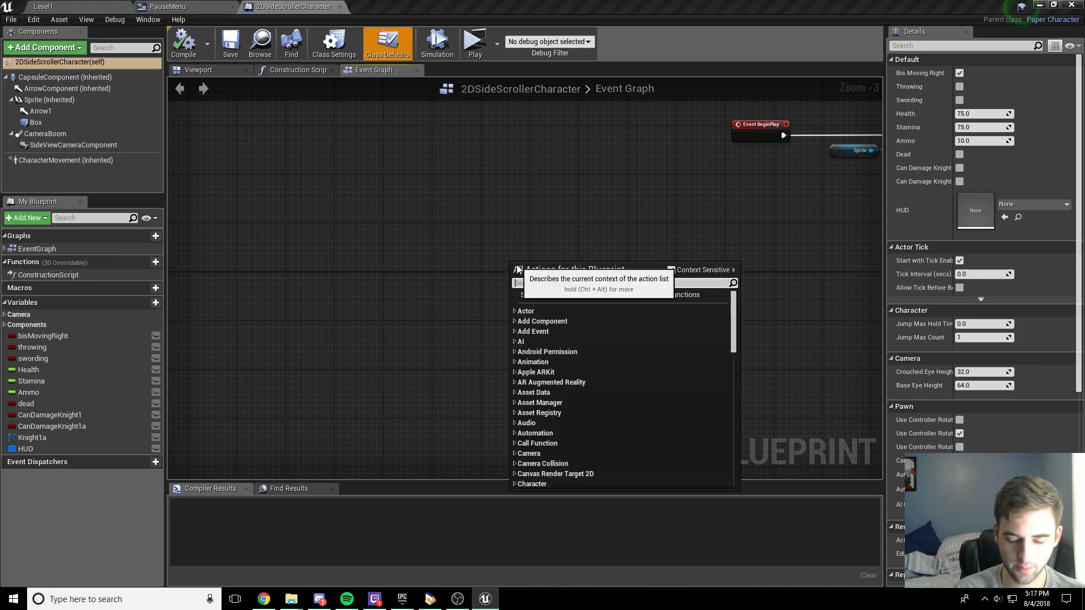
pyautogui.write('p key')
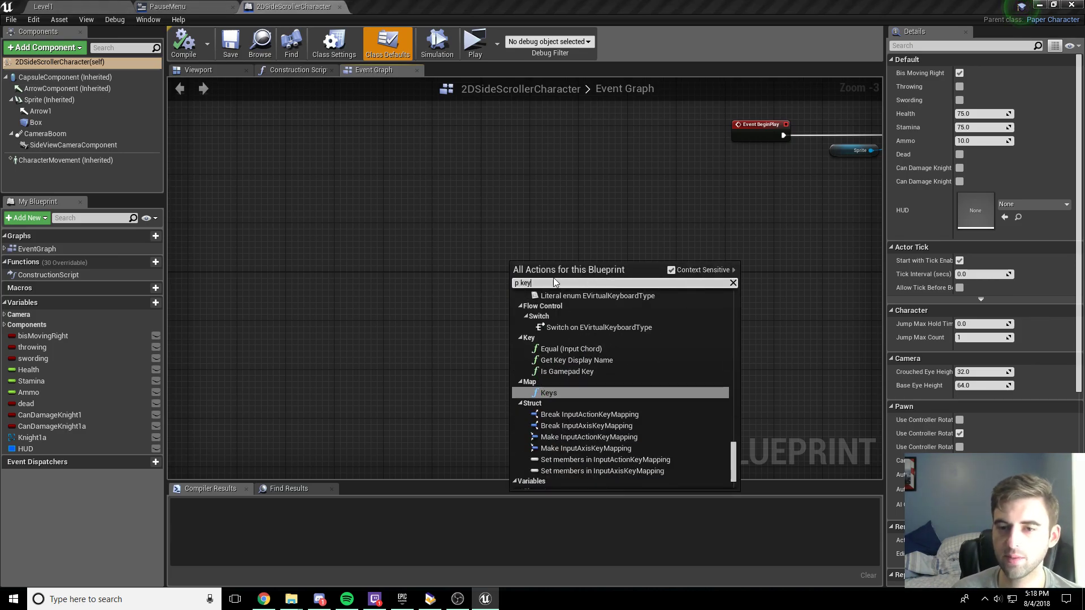
pyautogui.scroll(-2, 613, 341)
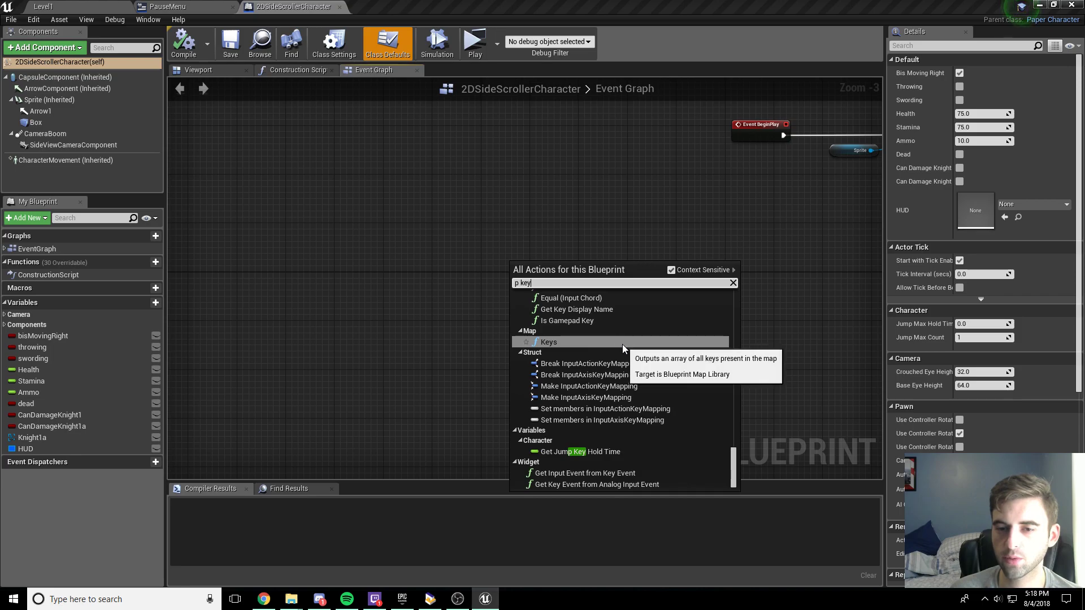
pyautogui.scroll(10, 646, 351)
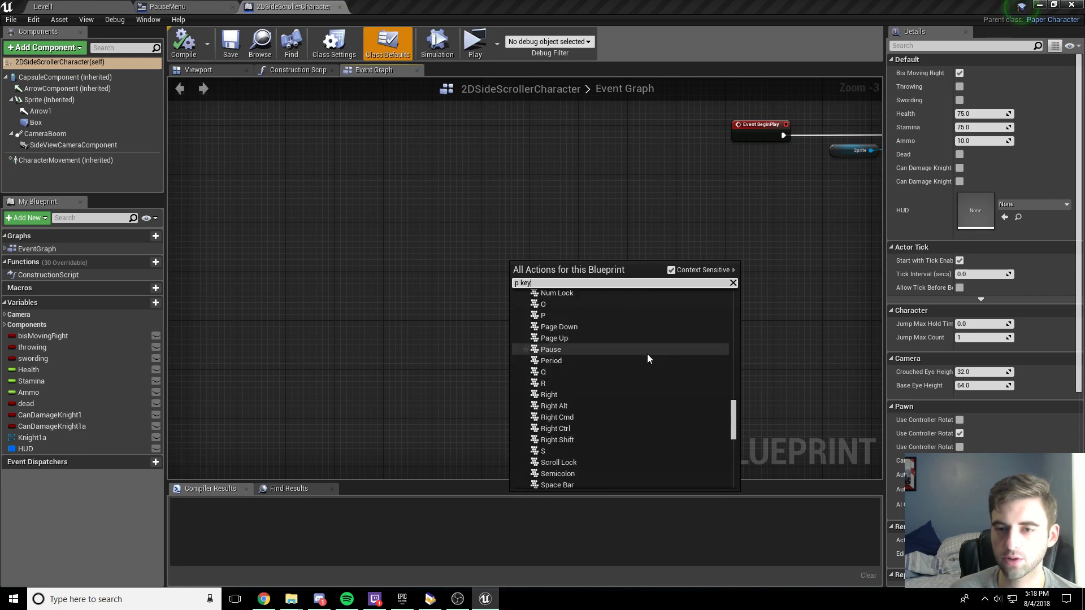
pyautogui.scroll(3, 646, 354)
pyautogui.click(561, 370)
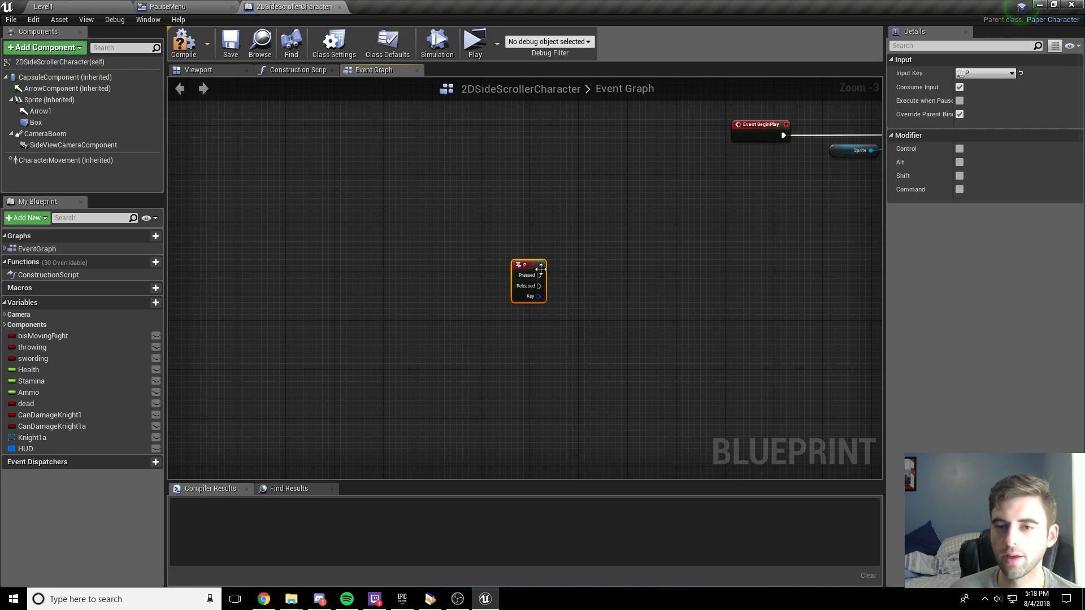
# Step: Frame the P key node and pull a wire from its Pressed output
pyautogui.scroll(3, 511, 295)
pyautogui.moveTo(605, 283); pyautogui.dragTo(503, 245, button='right')
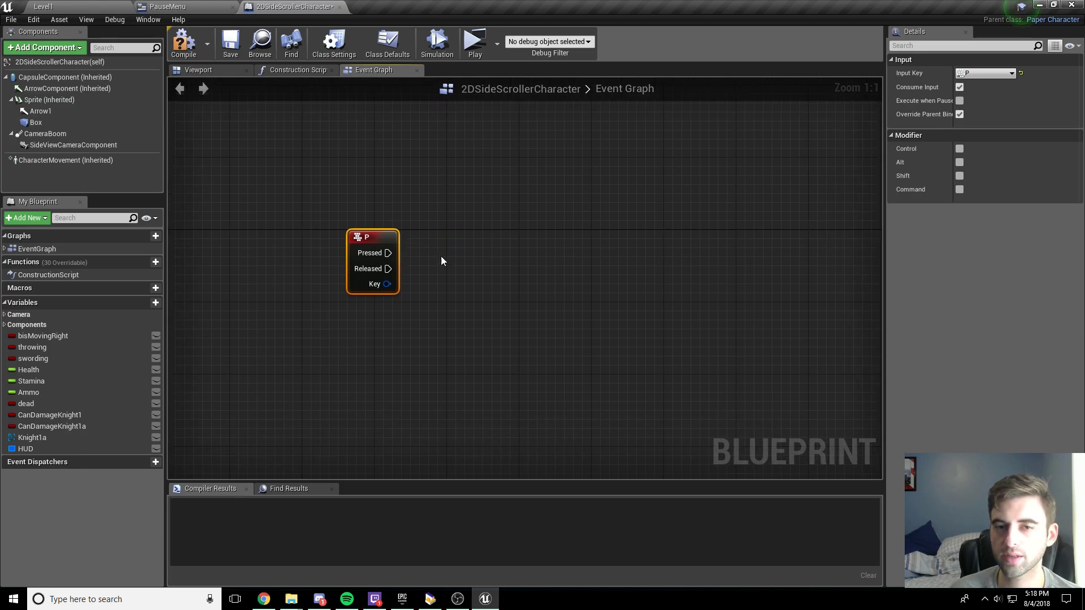
pyautogui.scroll(-3, 480, 244)
pyautogui.scroll(3, 392, 276)
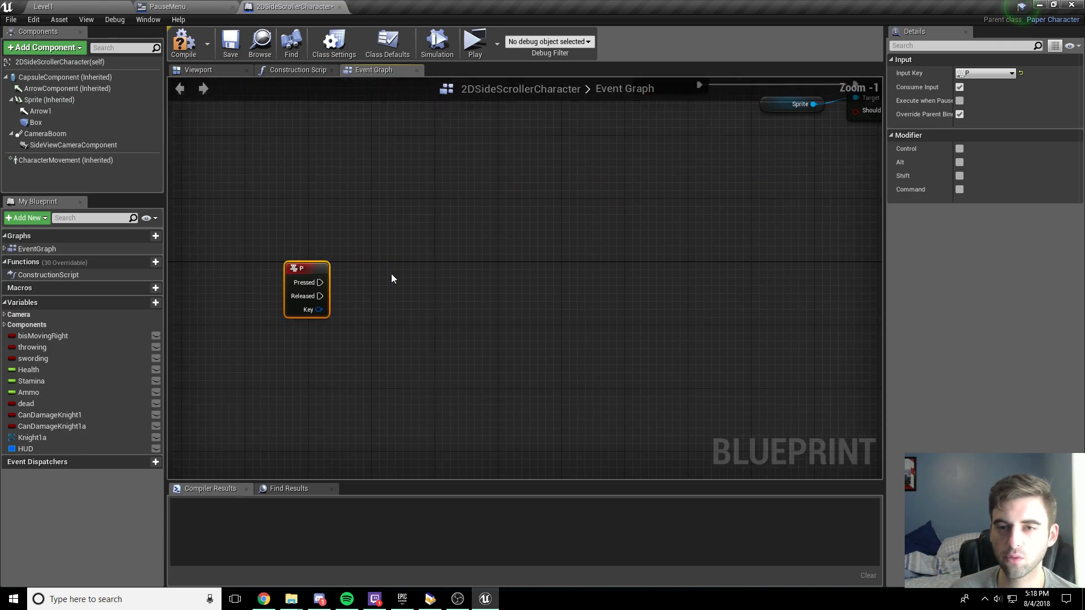
pyautogui.moveTo(393, 276); pyautogui.dragTo(396, 288, button='right')
pyautogui.moveTo(330, 299); pyautogui.dragTo(402, 272)
# Step: Add a Create Widget node of class PauseMenu on the P pressed event
pyautogui.write('createwid')
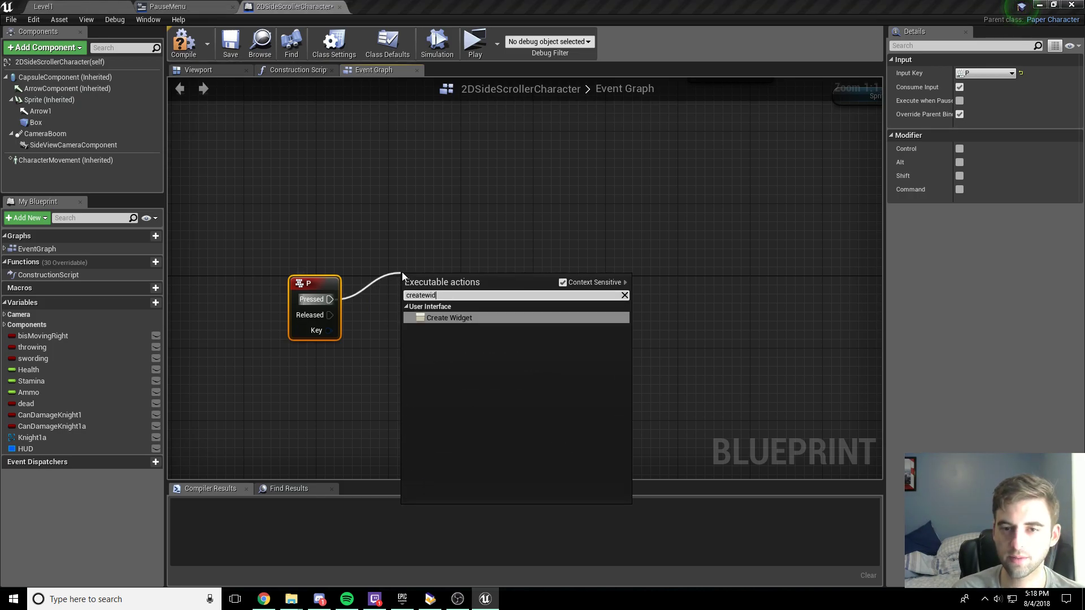
pyautogui.press('Return')
pyautogui.click(460, 316)
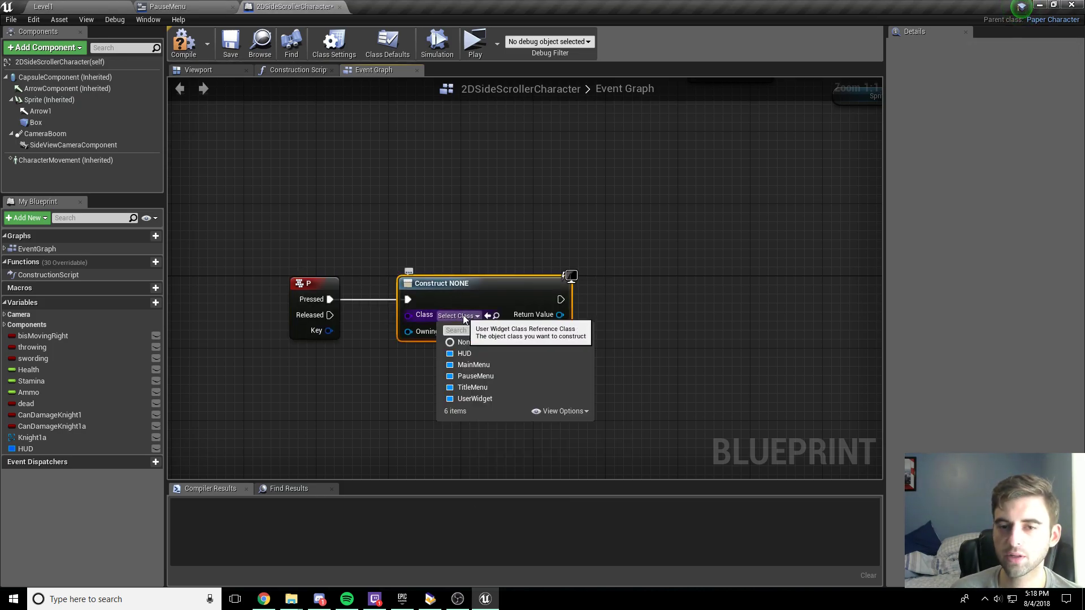
pyautogui.click(503, 377)
pyautogui.moveTo(639, 305); pyautogui.dragTo(466, 308, button='right')
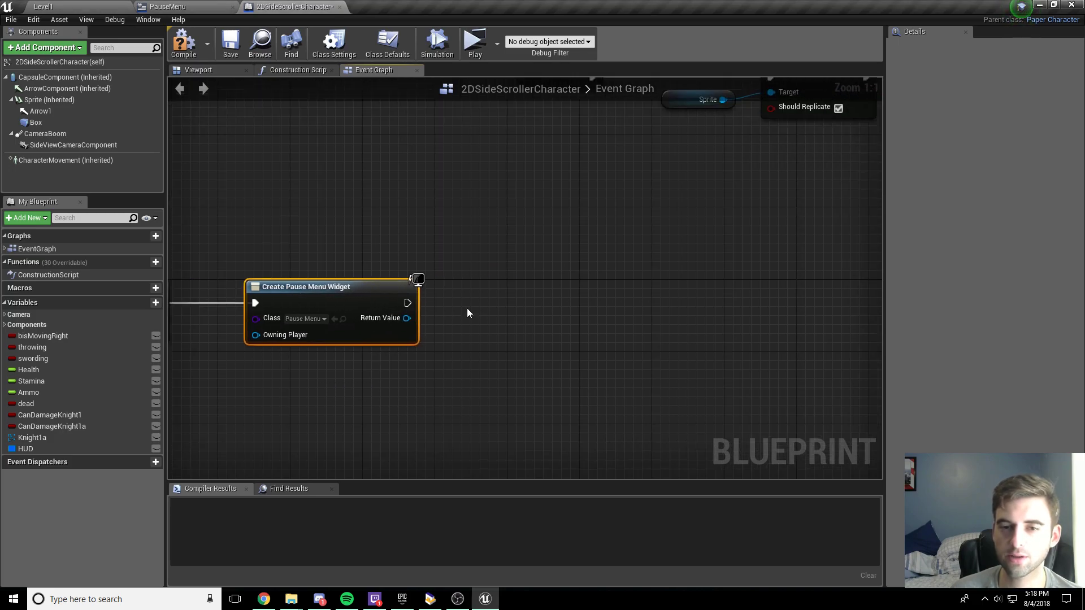
# Step: Add the created PauseMenu widget to the viewport with an Add to Viewport node
pyautogui.moveTo(407, 317); pyautogui.dragTo(511, 280)
pyautogui.write('addtovi')
pyautogui.press('Return')
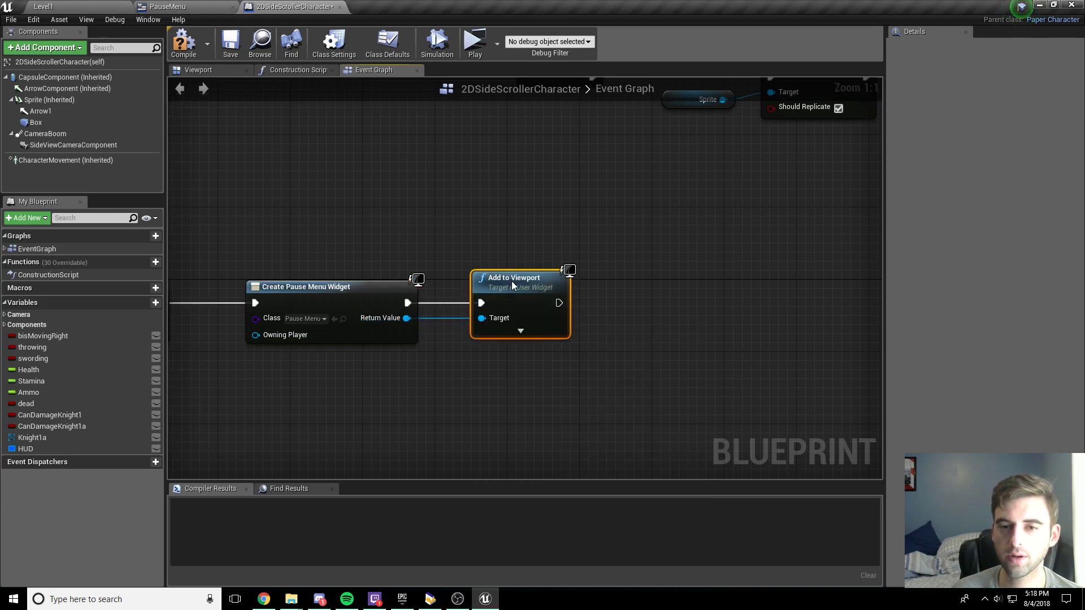
pyautogui.moveTo(533, 285); pyautogui.dragTo(458, 261, button='right')
# Step: Follow Add to Viewport with Set Show Mouse Cursor, ticked, and compile
pyautogui.moveTo(479, 279); pyautogui.dragTo(541, 248)
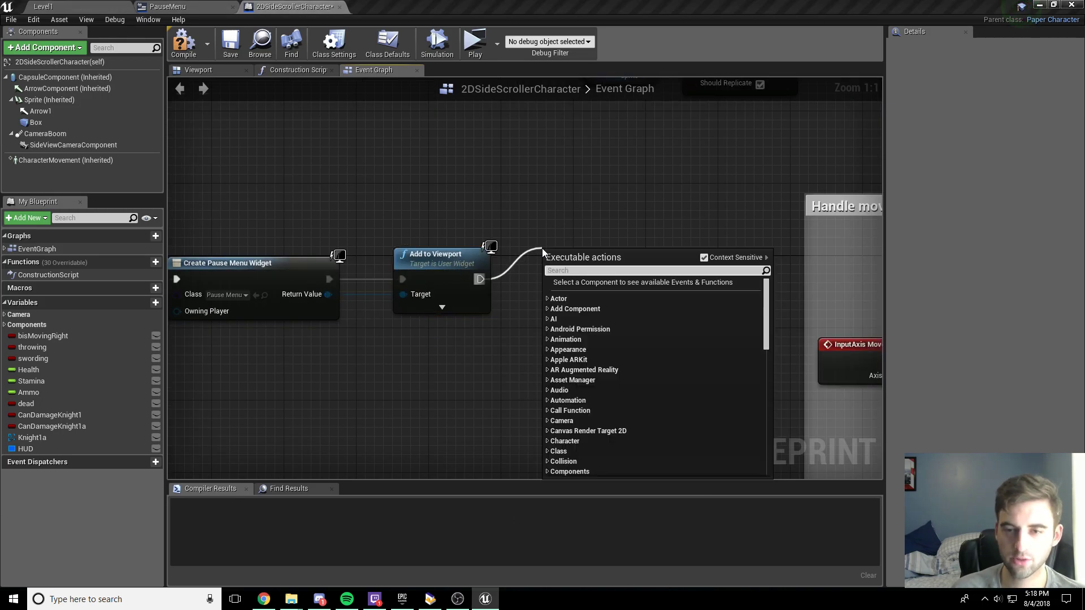
pyautogui.write('show mouse cursor')
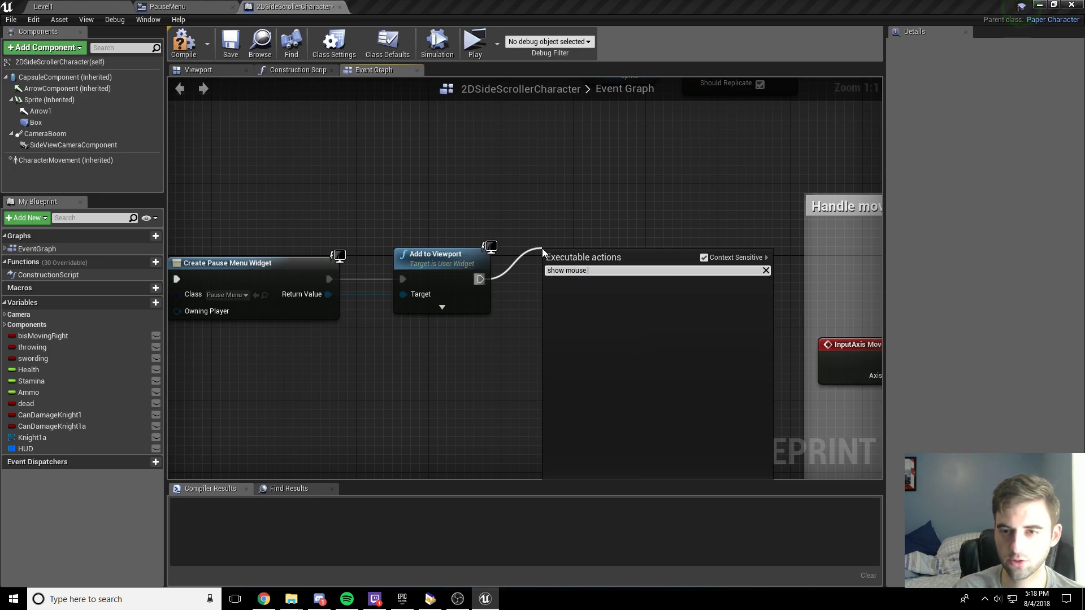
pyautogui.click(703, 258)
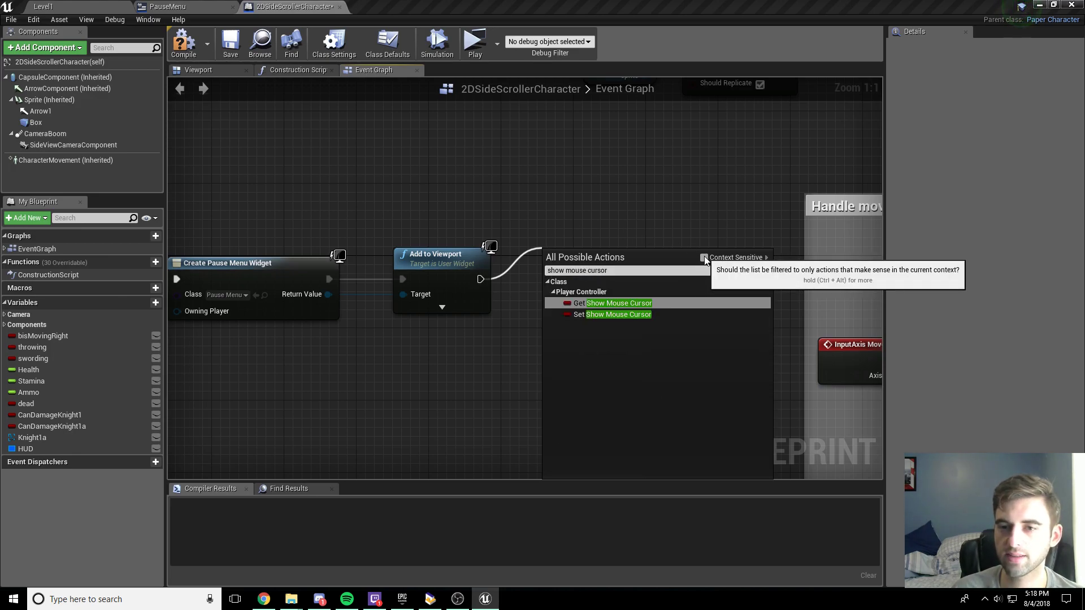
pyautogui.click(604, 314)
pyautogui.click(625, 286)
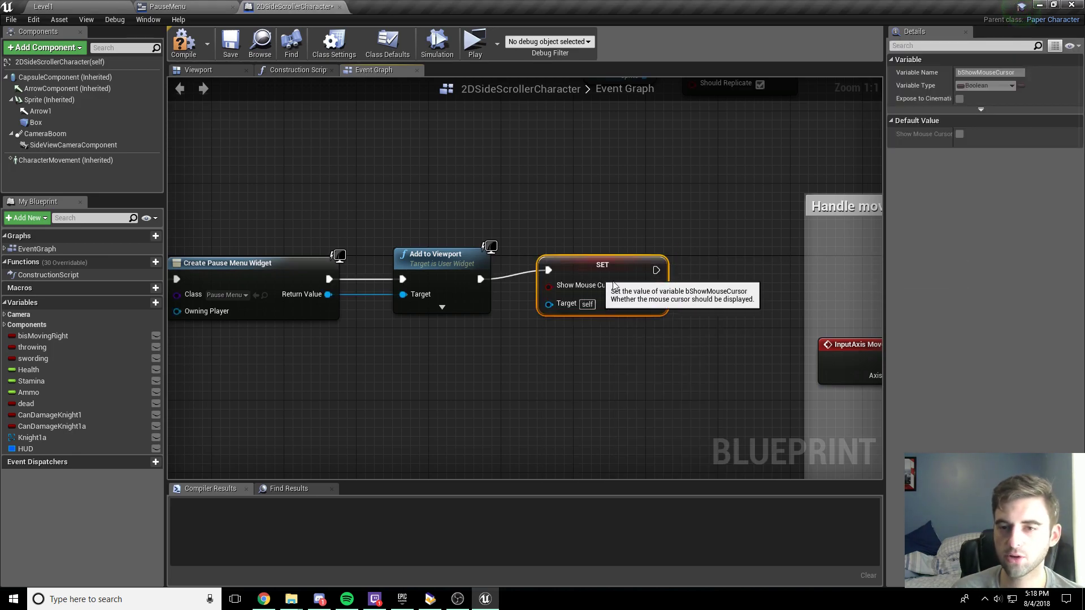
pyautogui.click(183, 42)
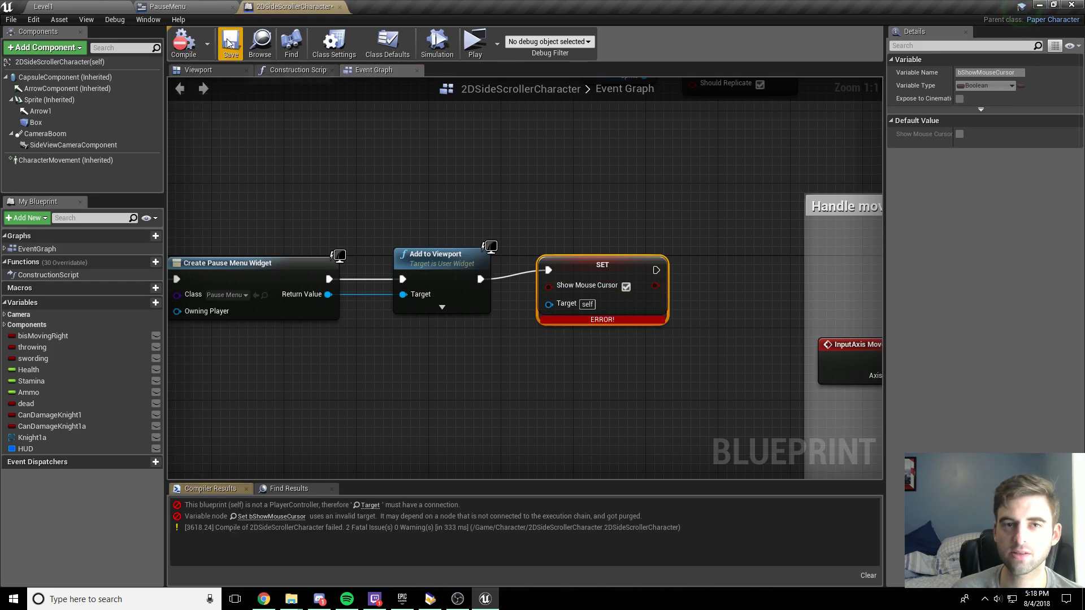
# Step: Wire Get Player Controller into SET's Target, then recompile and save the character blueprint
pyautogui.scroll(-1, 408, 186)
pyautogui.moveTo(408, 186); pyautogui.dragTo(454, 161, button='right')
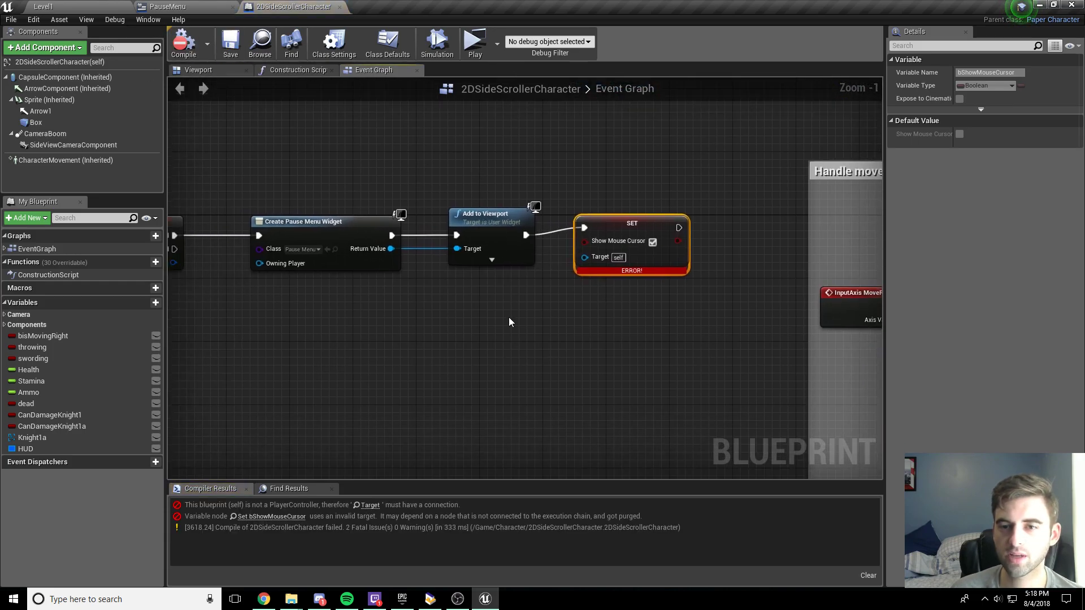
pyautogui.rightClick(466, 306)
pyautogui.write('playercontr')
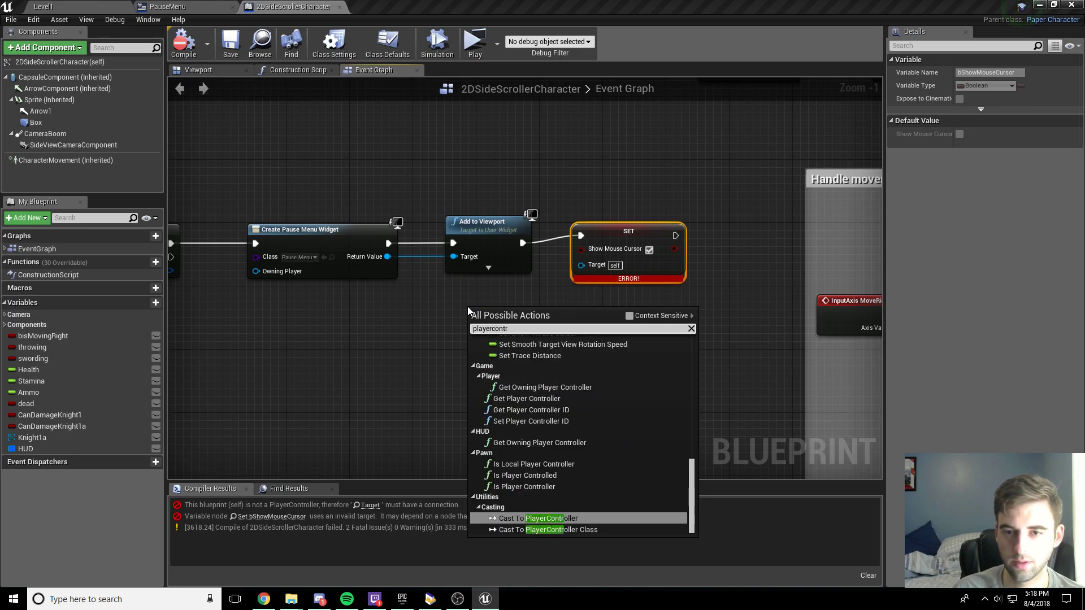
pyautogui.write('oller get')
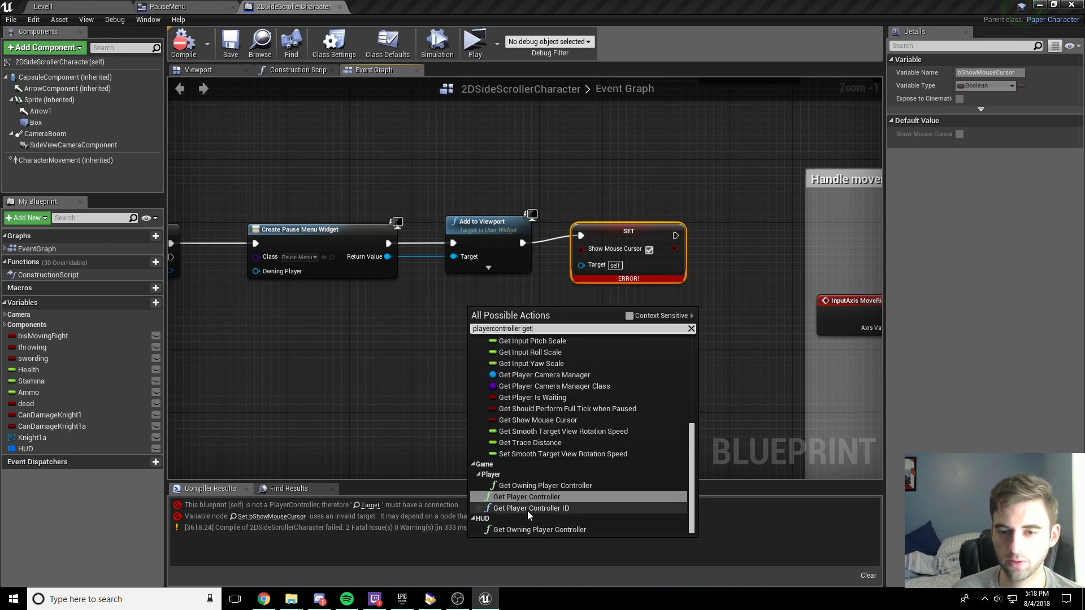
pyautogui.click(518, 496)
pyautogui.moveTo(581, 330); pyautogui.dragTo(582, 264)
pyautogui.moveTo(552, 314); pyautogui.dragTo(488, 291)
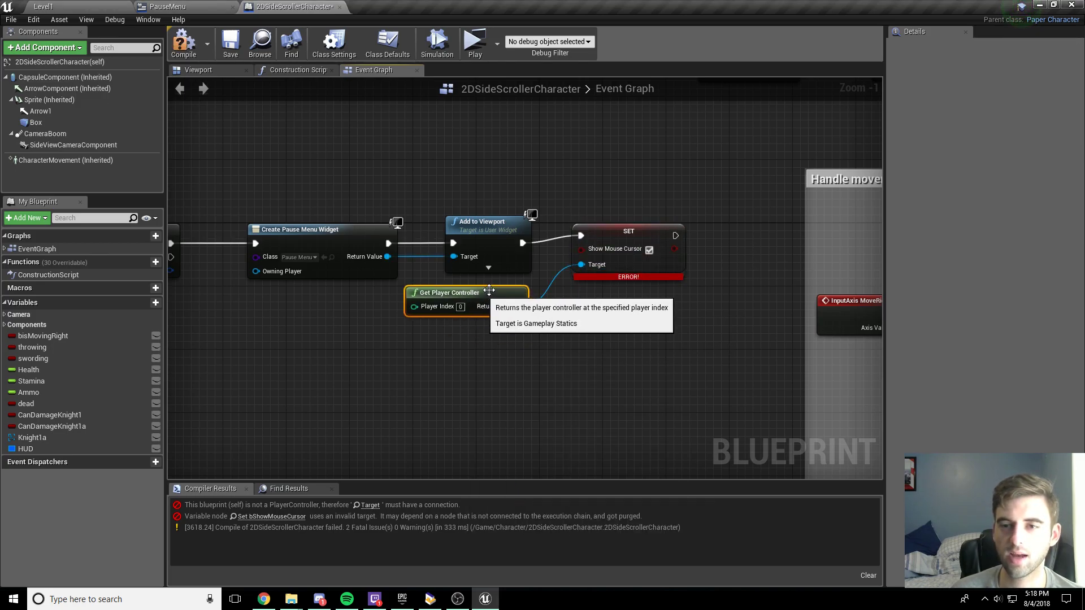
pyautogui.click(184, 43)
pyautogui.click(226, 42)
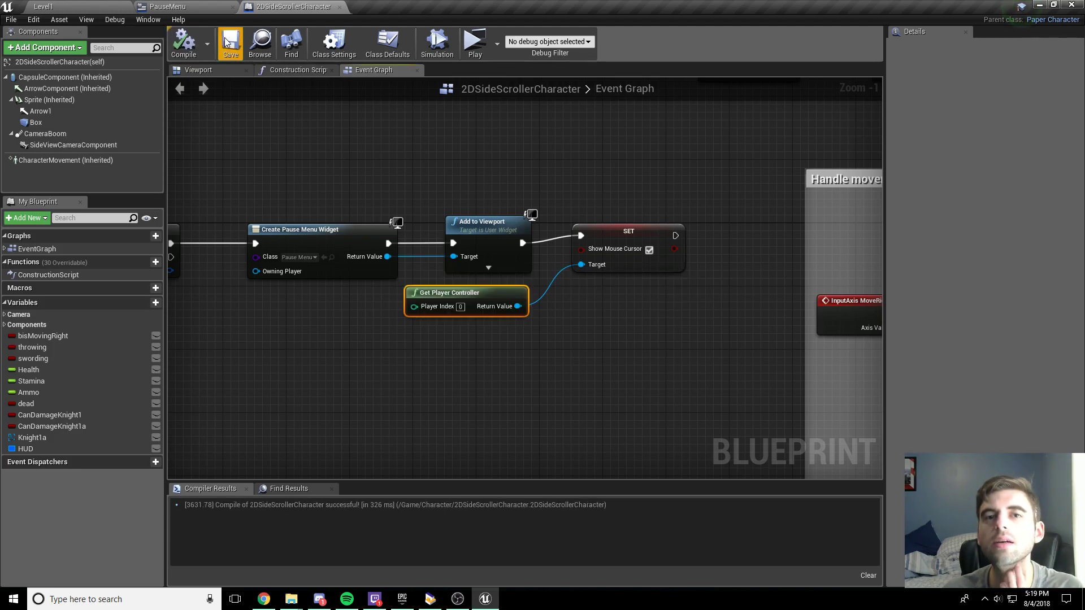
# Step: Play the game, open the pause menu with P, and click Resume
pyautogui.click(475, 42)
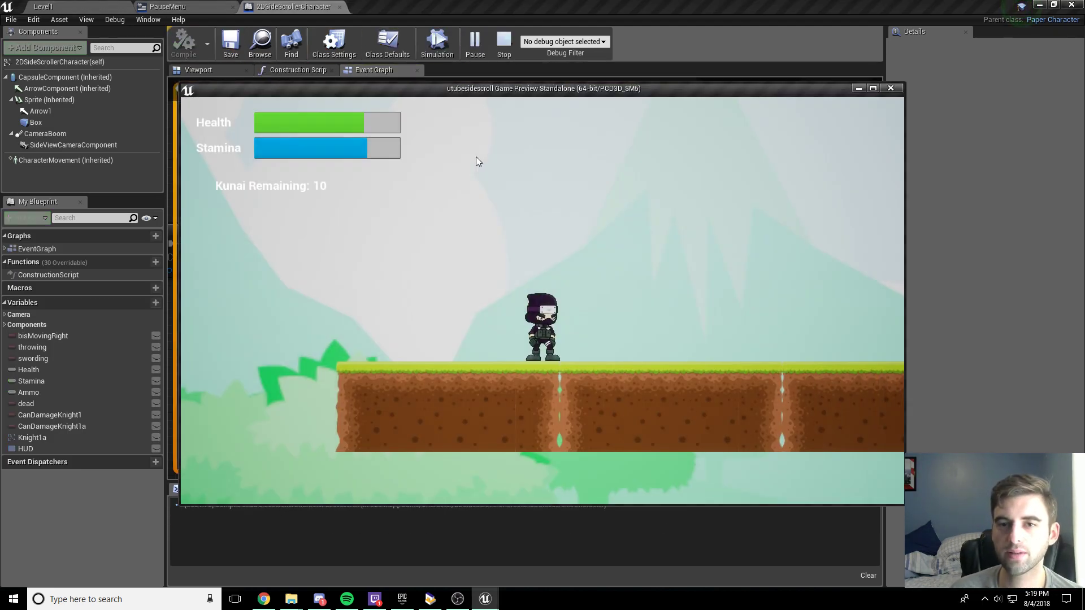
pyautogui.press('p')
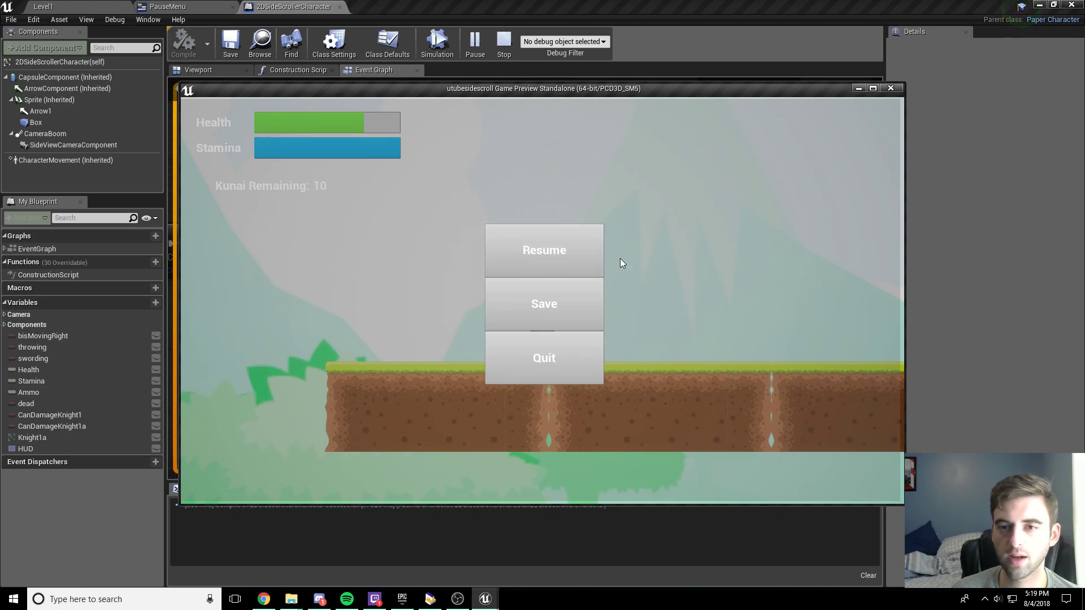
pyautogui.click(591, 255)
# Step: Move the character right and left, then exit the preview with Esc
pyautogui.press('d')
pyautogui.press('a')
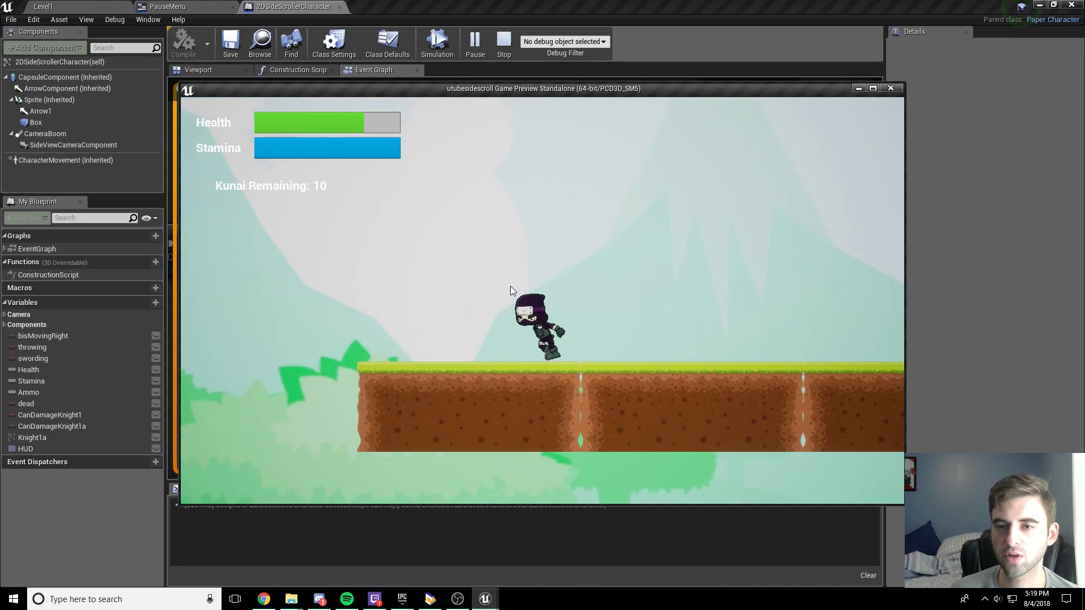
pyautogui.press('d')
pyautogui.press('Escape')
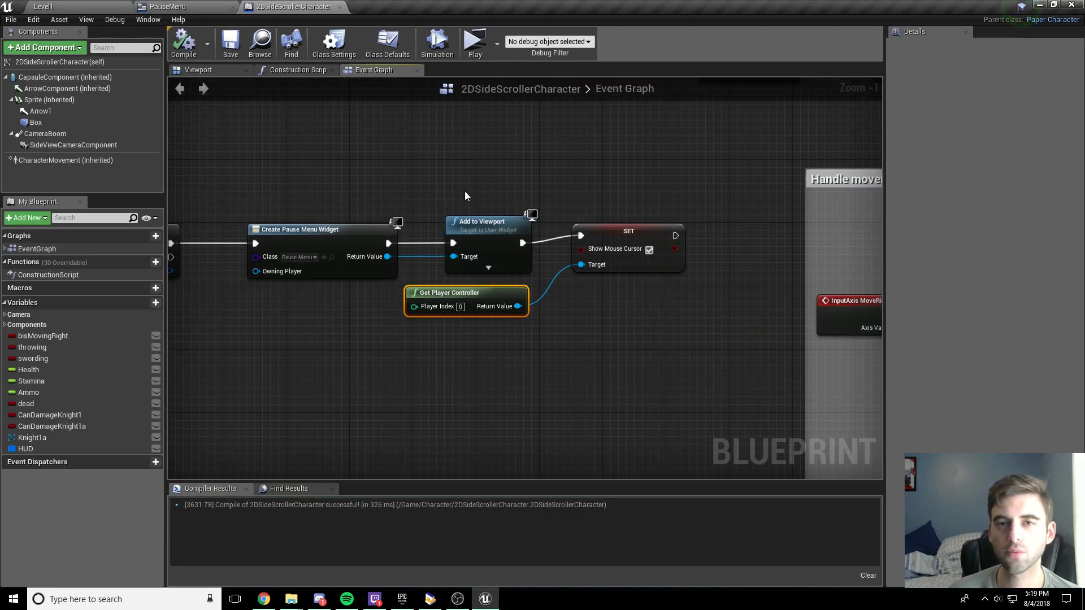
# Step: Open the Resume button's On Clicked graph in PauseMenu and shift its nodes right
pyautogui.click(205, 6)
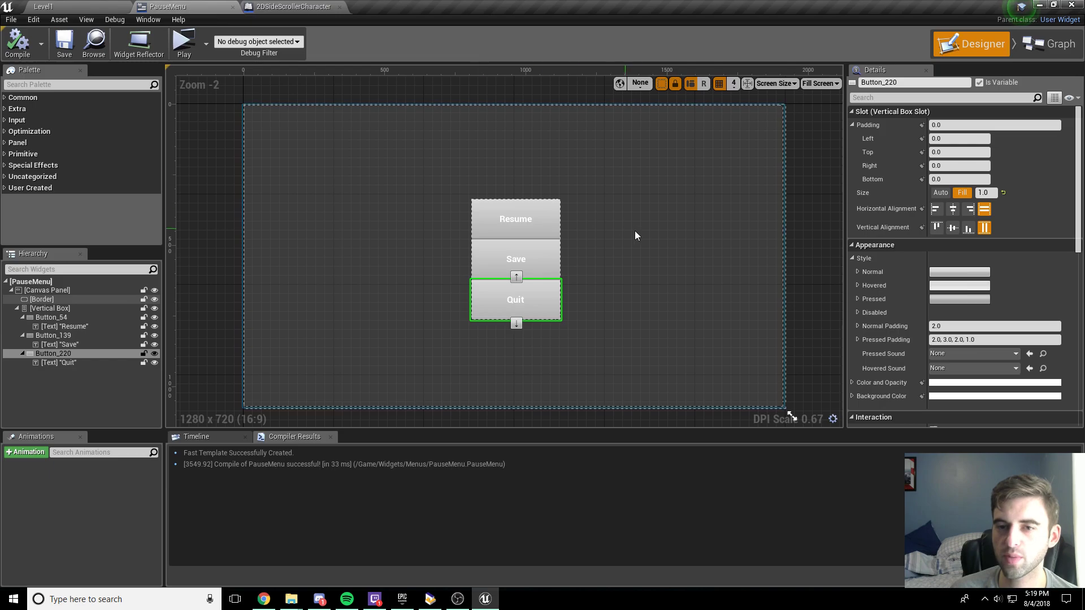
pyautogui.click(542, 220)
pyautogui.scroll(-10, 932, 294)
pyautogui.scroll(-4, 937, 317)
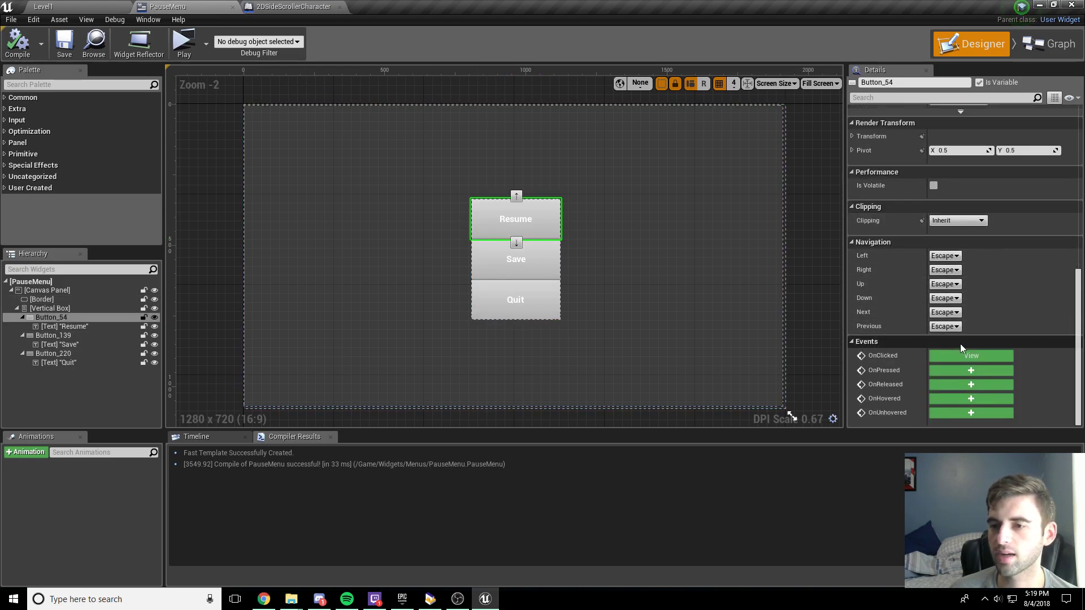
pyautogui.click(961, 357)
pyautogui.moveTo(585, 181); pyautogui.dragTo(847, 315)
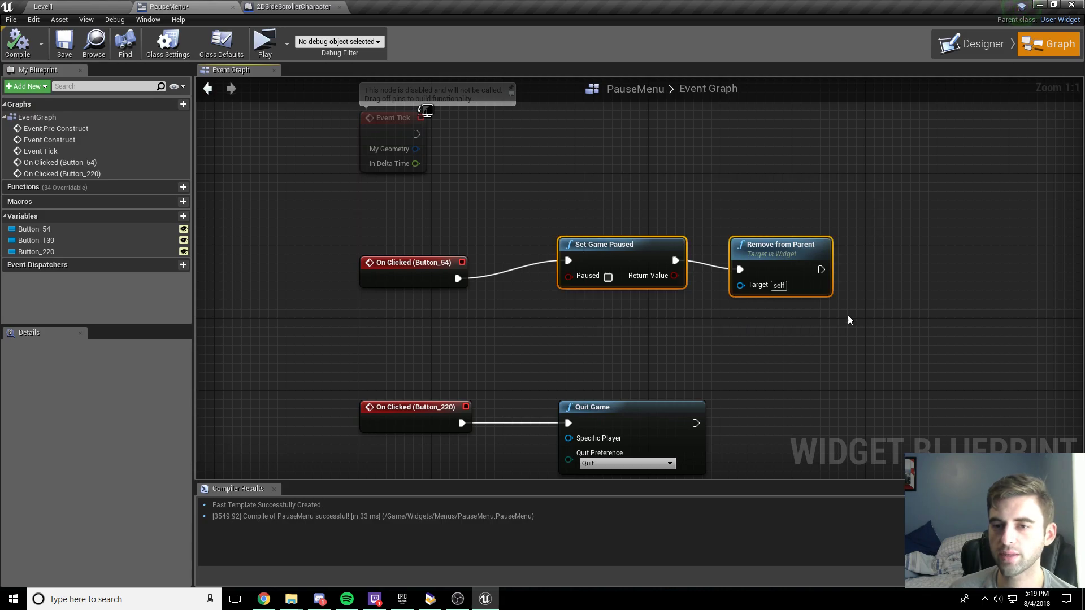
pyautogui.moveTo(610, 246); pyautogui.dragTo(793, 249)
pyautogui.click(514, 286)
# Step: Insert an unticked Set Show Mouse Cursor after the Resume click event and compile
pyautogui.moveTo(457, 278); pyautogui.dragTo(523, 239)
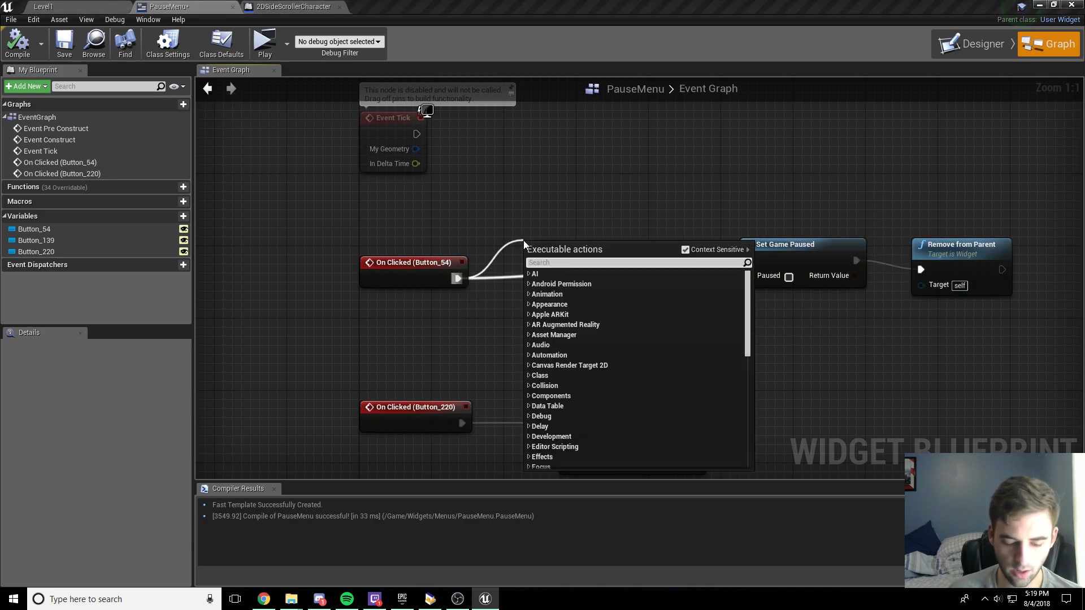
pyautogui.write('showmouse cursor')
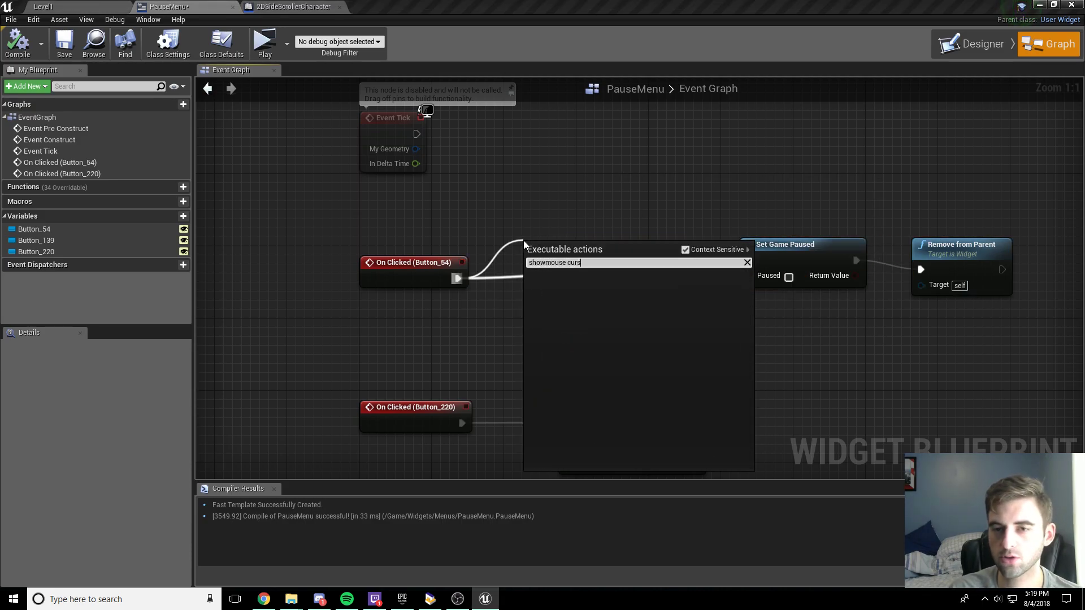
pyautogui.click(685, 250)
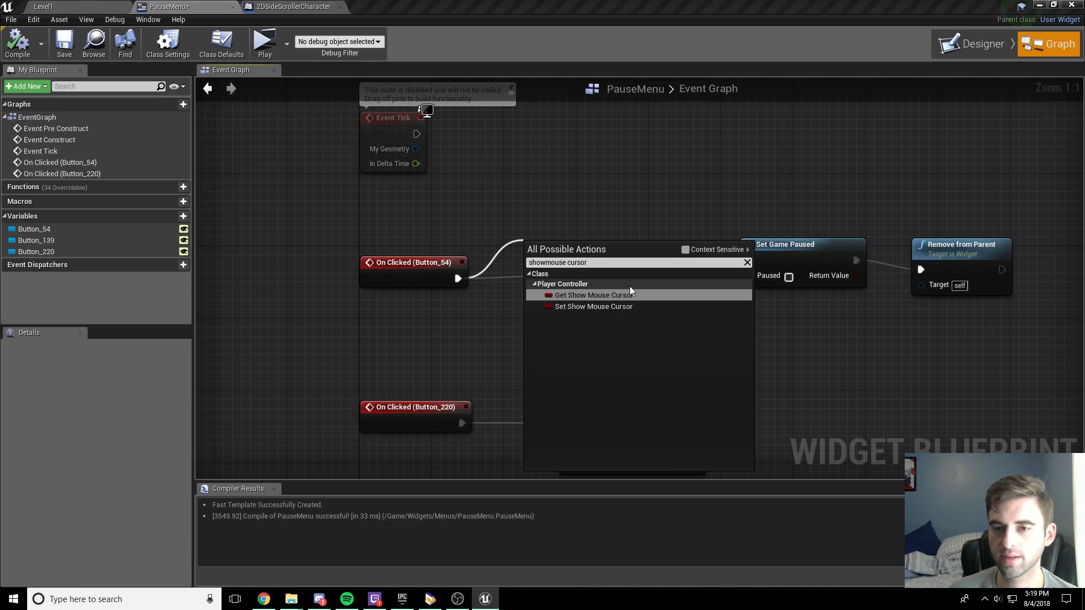
pyautogui.click(592, 303)
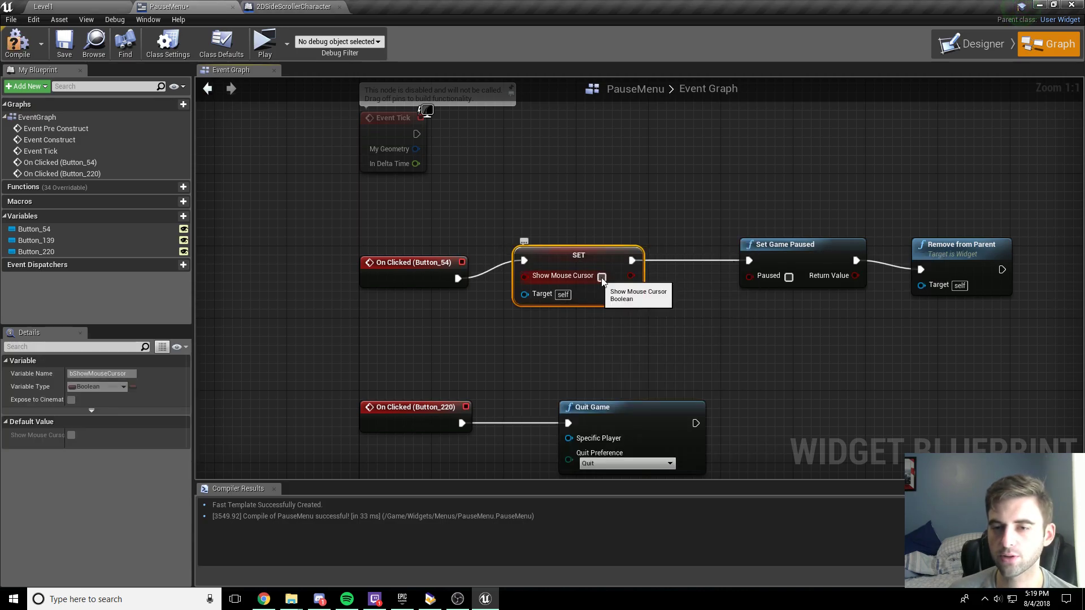
pyautogui.click(18, 44)
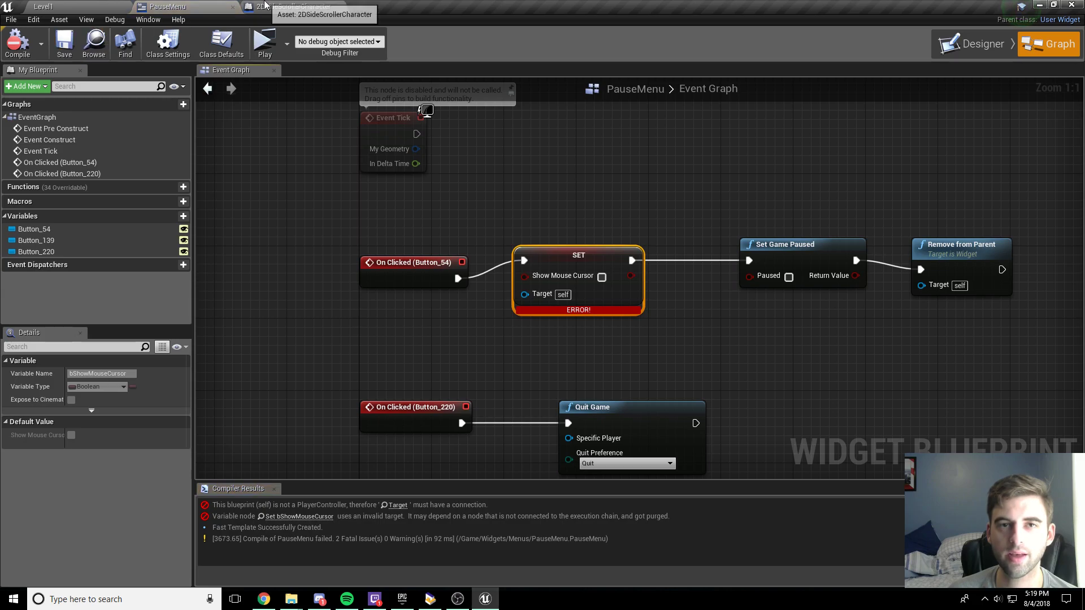
# Step: Connect Get Player Controller to SET's Target and recompile PauseMenu
pyautogui.moveTo(371, 328); pyautogui.dragTo(438, 319, button='right')
pyautogui.rightClick(438, 318)
pyautogui.write('get player control')
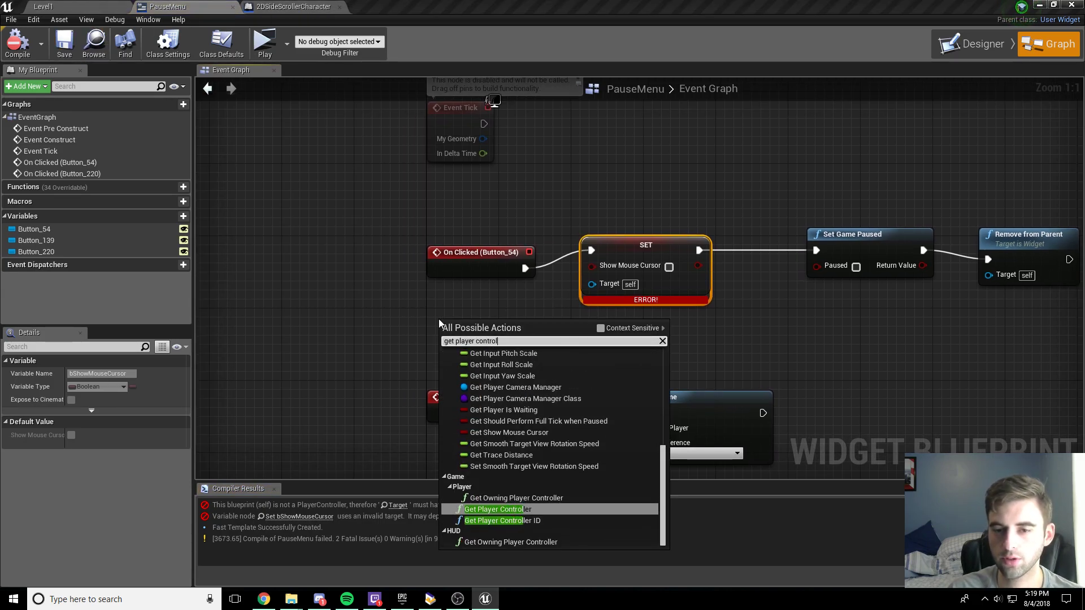
pyautogui.press('Return')
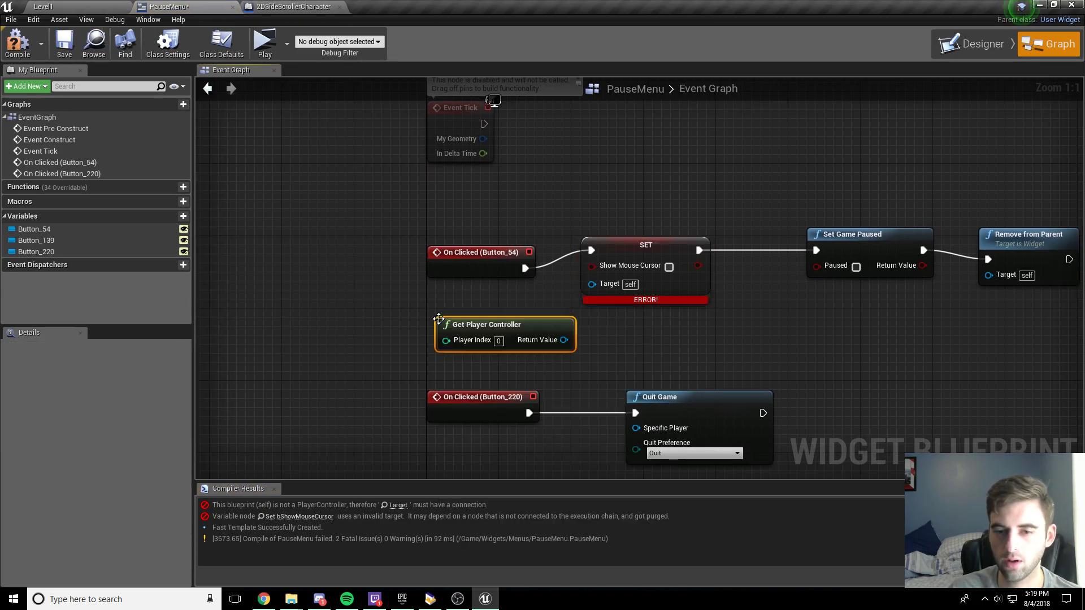
pyautogui.moveTo(563, 340); pyautogui.dragTo(592, 284)
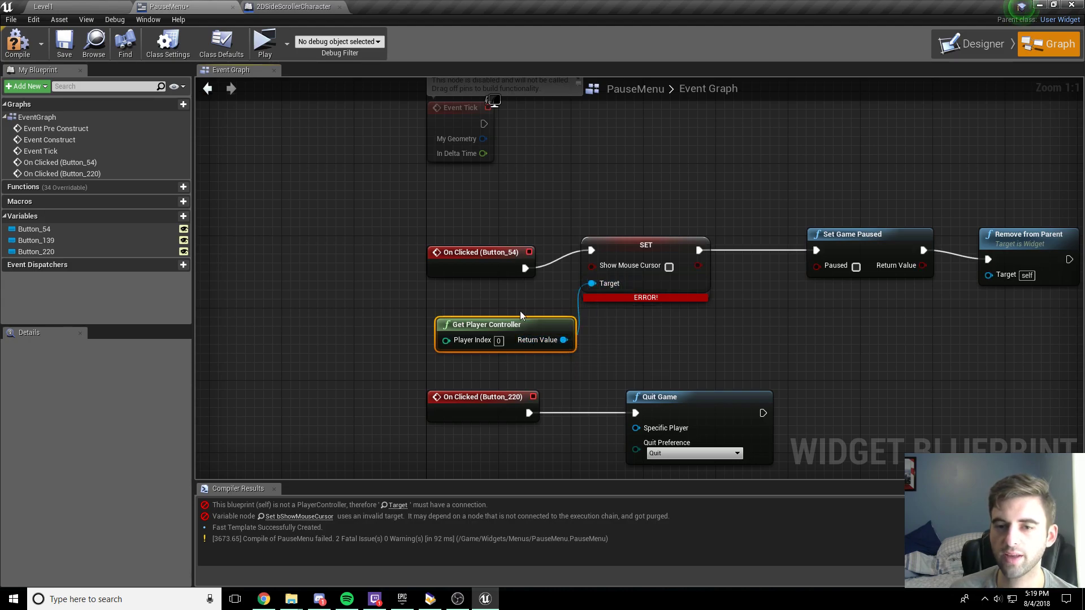
pyautogui.moveTo(520, 324); pyautogui.dragTo(501, 306)
pyautogui.click(19, 43)
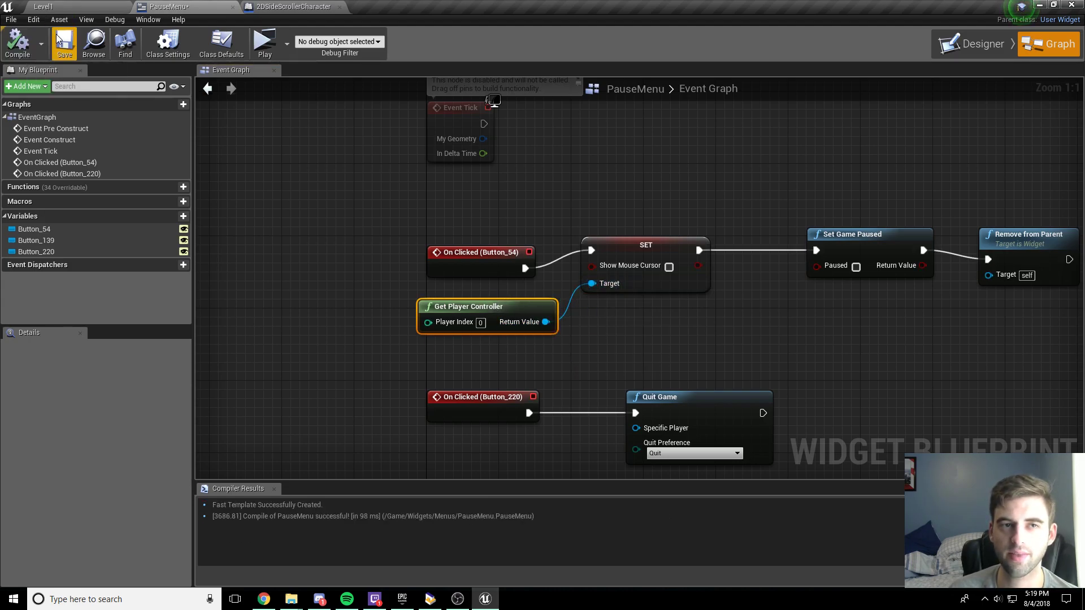
pyautogui.moveTo(618, 265); pyautogui.dragTo(469, 253, button='right')
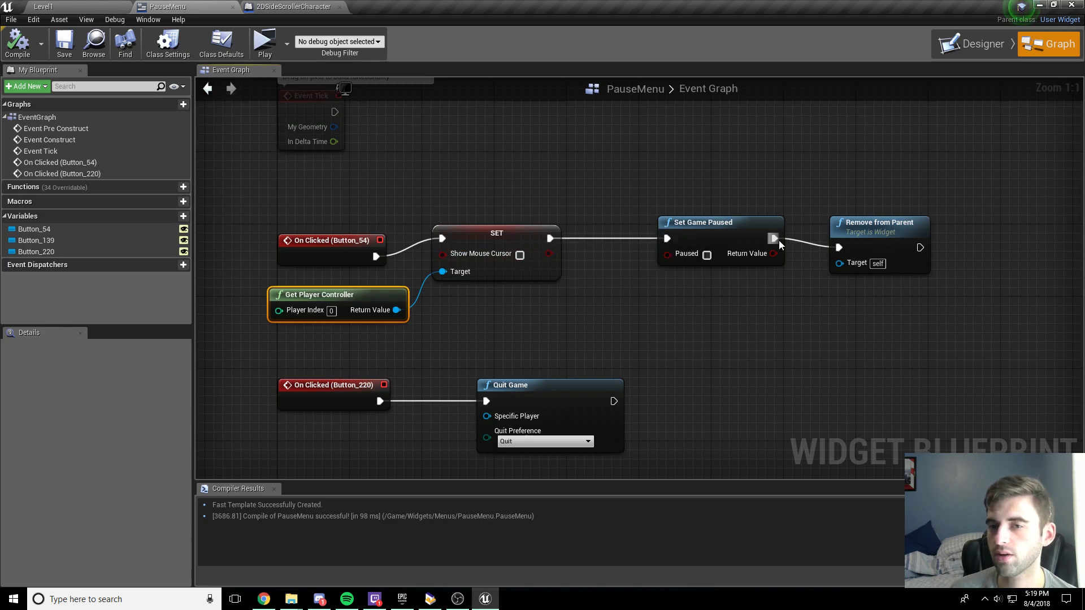
# Step: Add Set Game Paused with Paused ticked after the cursor node, save, and Play
pyautogui.click(285, 6)
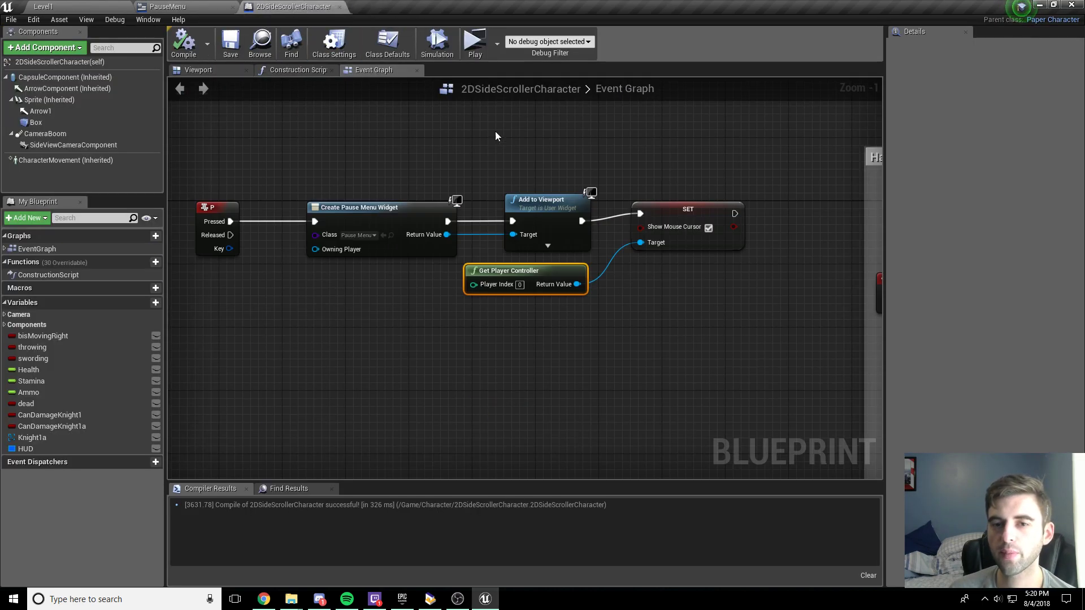
pyautogui.moveTo(344, 167); pyautogui.dragTo(228, 183, button='right')
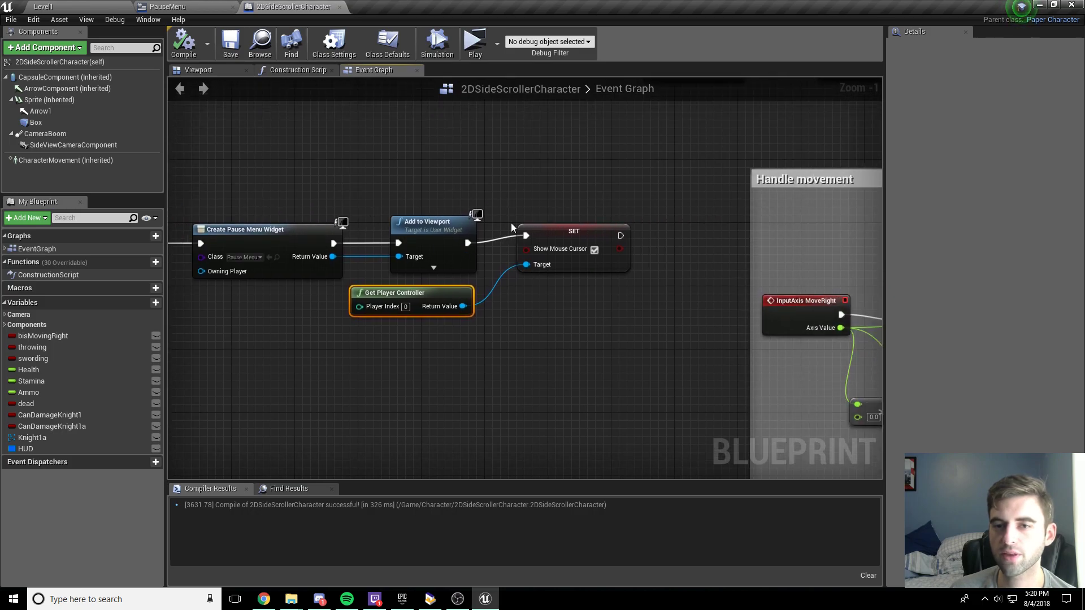
pyautogui.moveTo(584, 228); pyautogui.dragTo(621, 222)
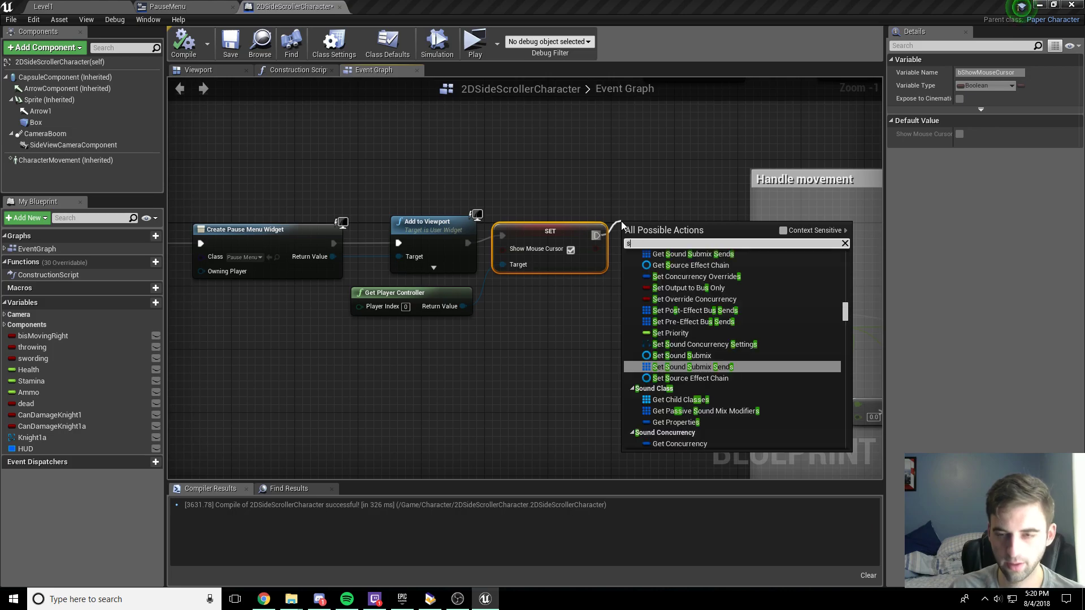
pyautogui.write('setgamepa')
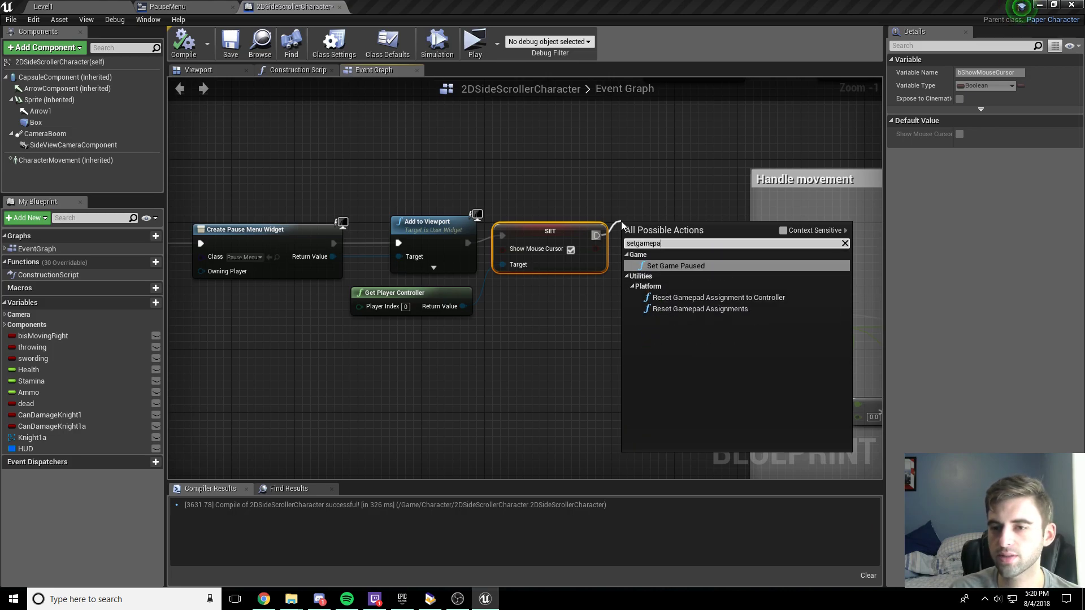
pyautogui.press('Return')
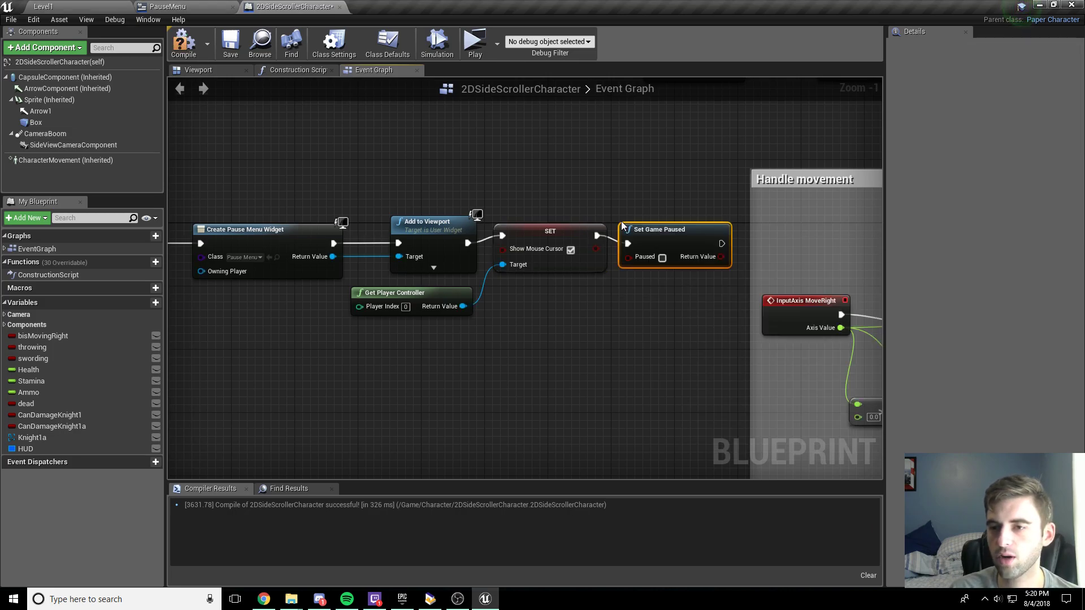
pyautogui.click(662, 258)
pyautogui.click(230, 45)
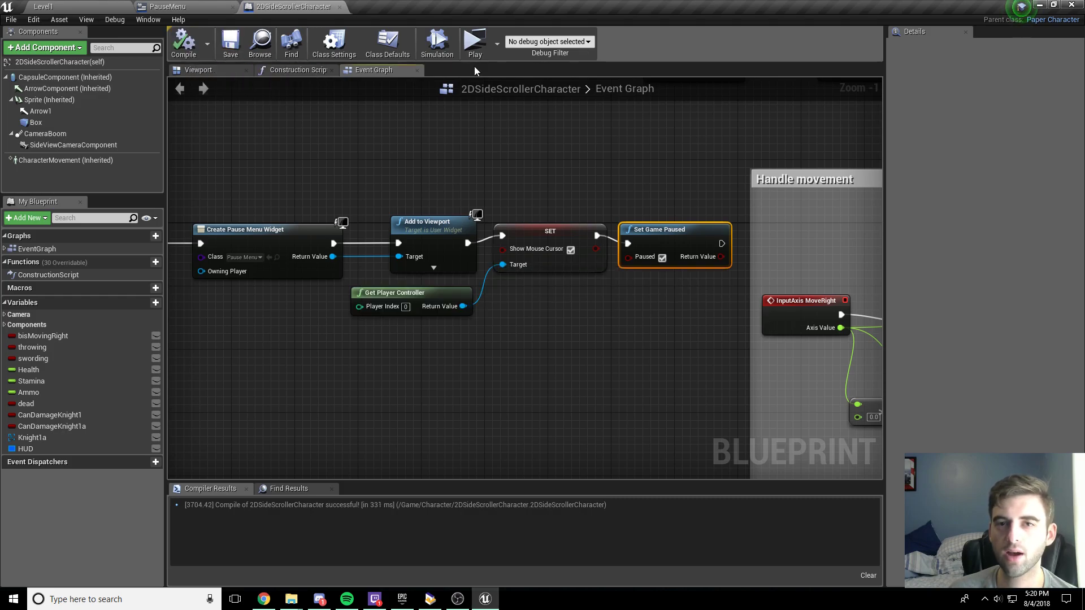
pyautogui.click(475, 42)
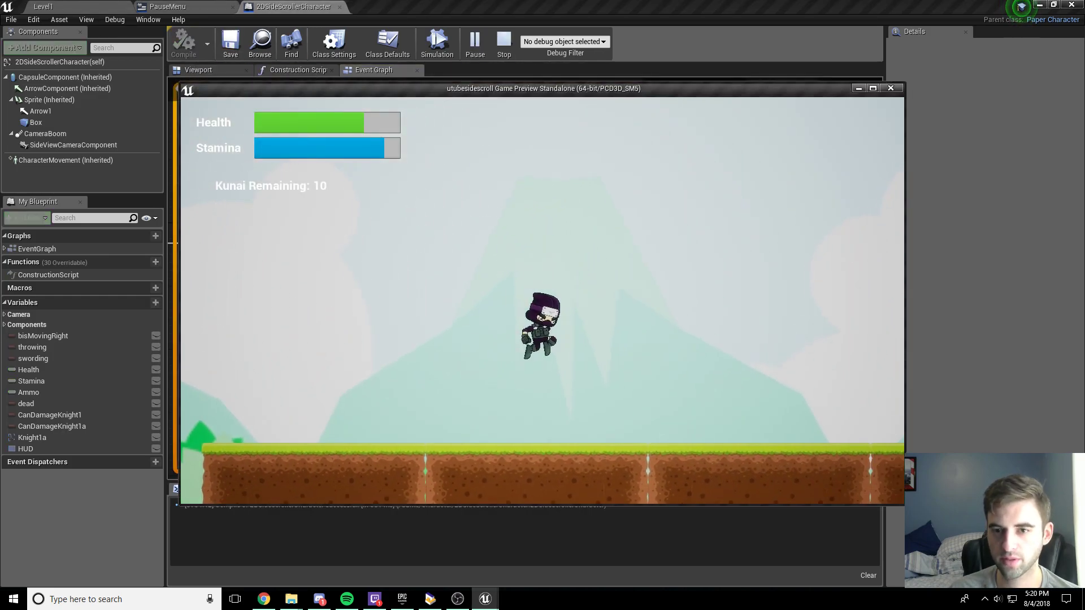
# Step: Pause with P, resume, run and jump, then pause again and click Quit
pyautogui.press('p')
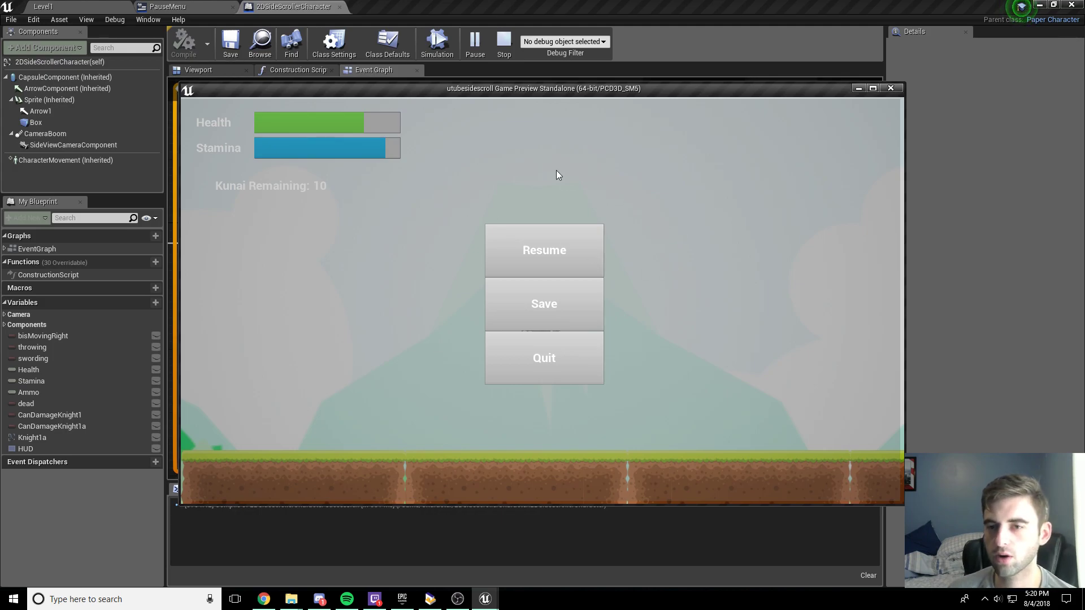
pyautogui.click(579, 234)
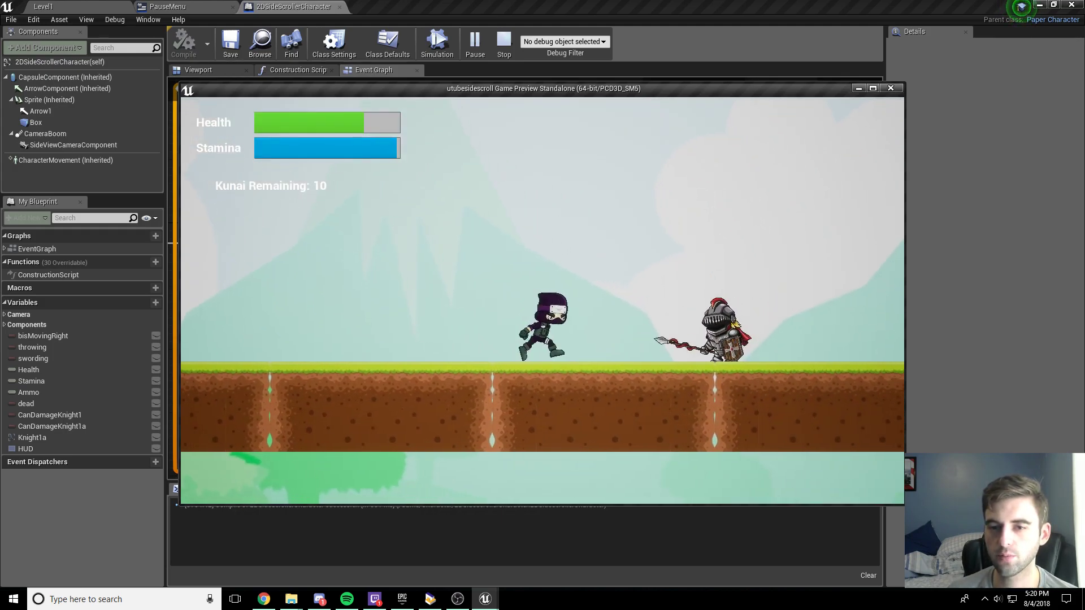
pyautogui.press('a')
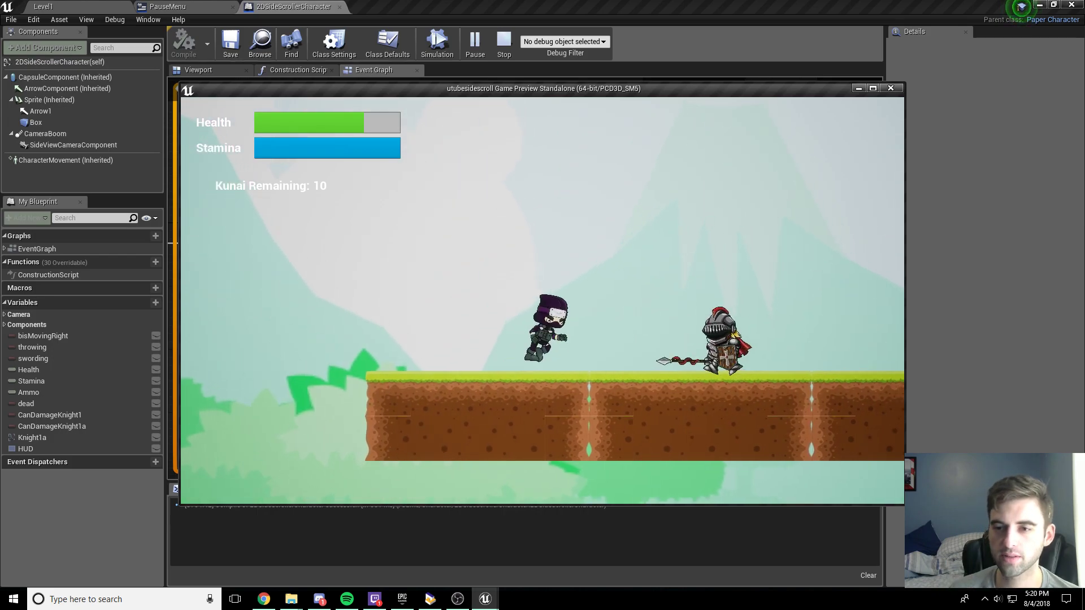
pyautogui.press('space')
pyautogui.press('p')
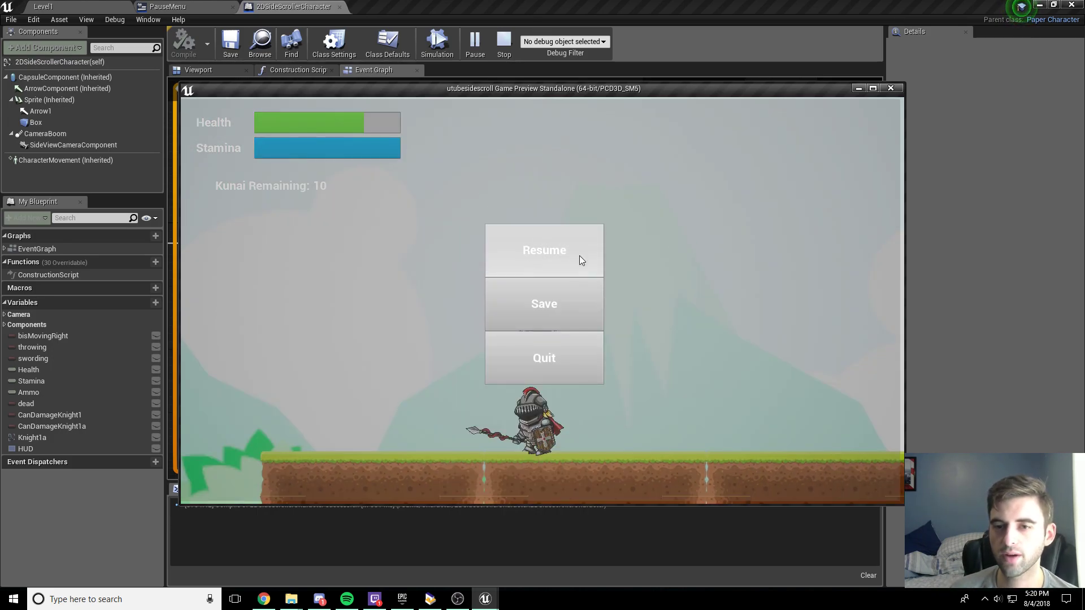
pyautogui.click(588, 350)
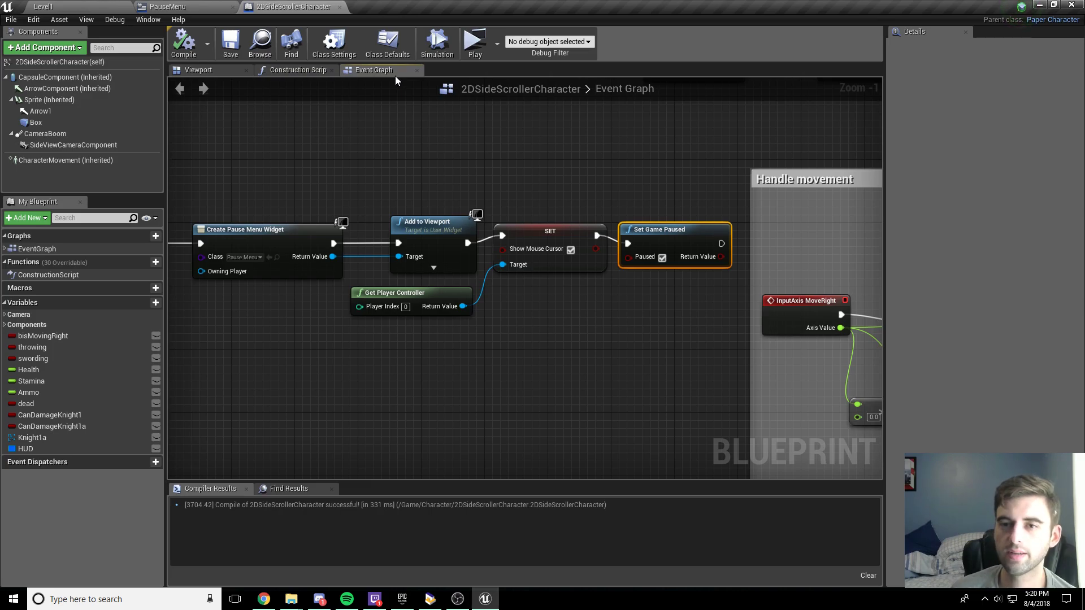
# Step: Identify the Quit button in the PauseMenu designer and find its Button_220 click event
pyautogui.click(185, 6)
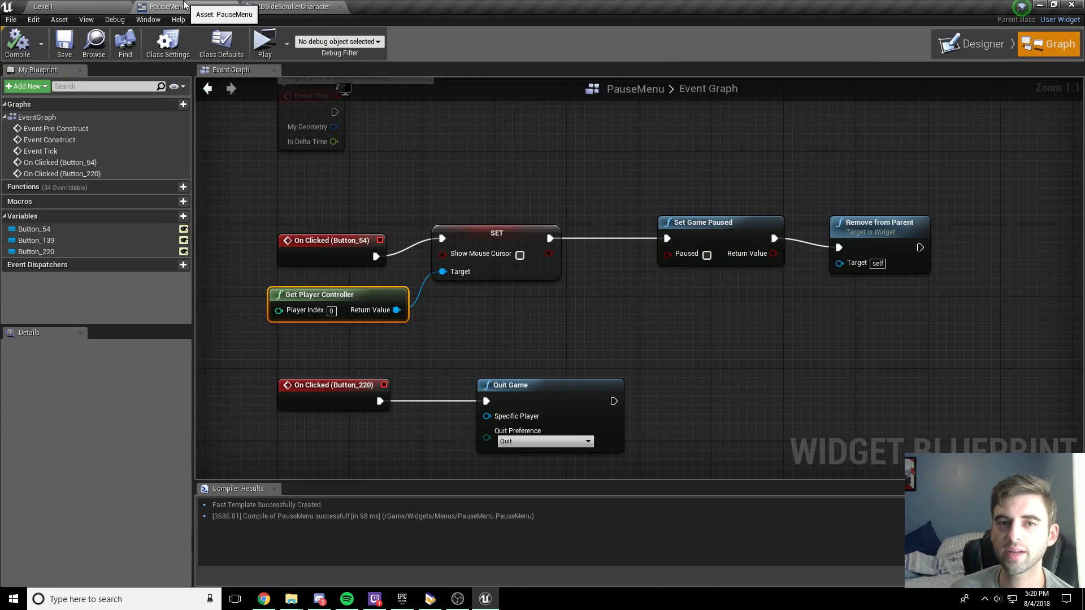
pyautogui.moveTo(372, 374); pyautogui.dragTo(347, 219, button='right')
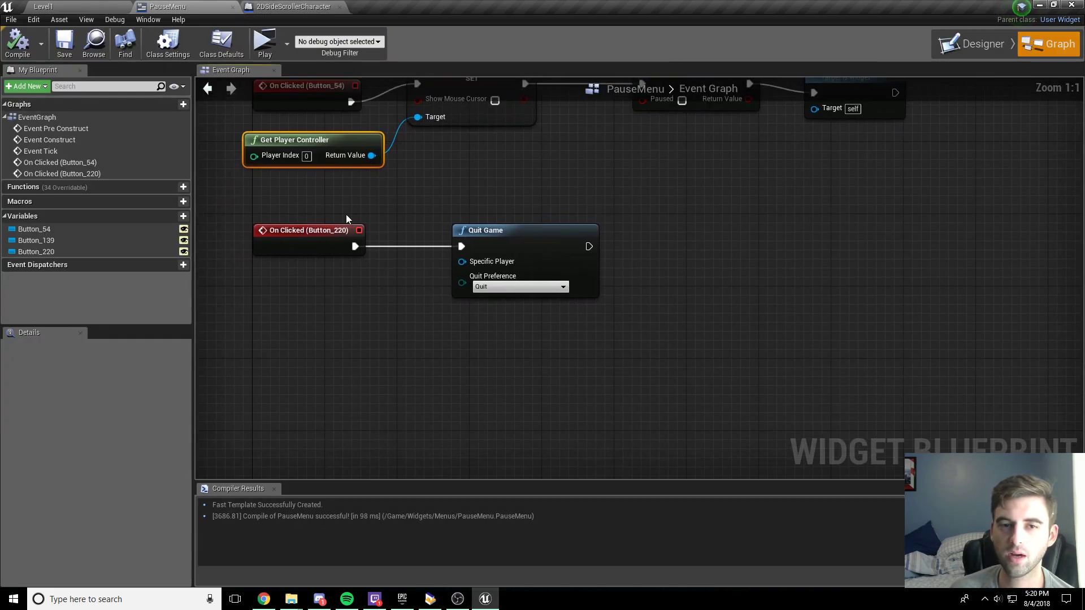
pyautogui.click(973, 44)
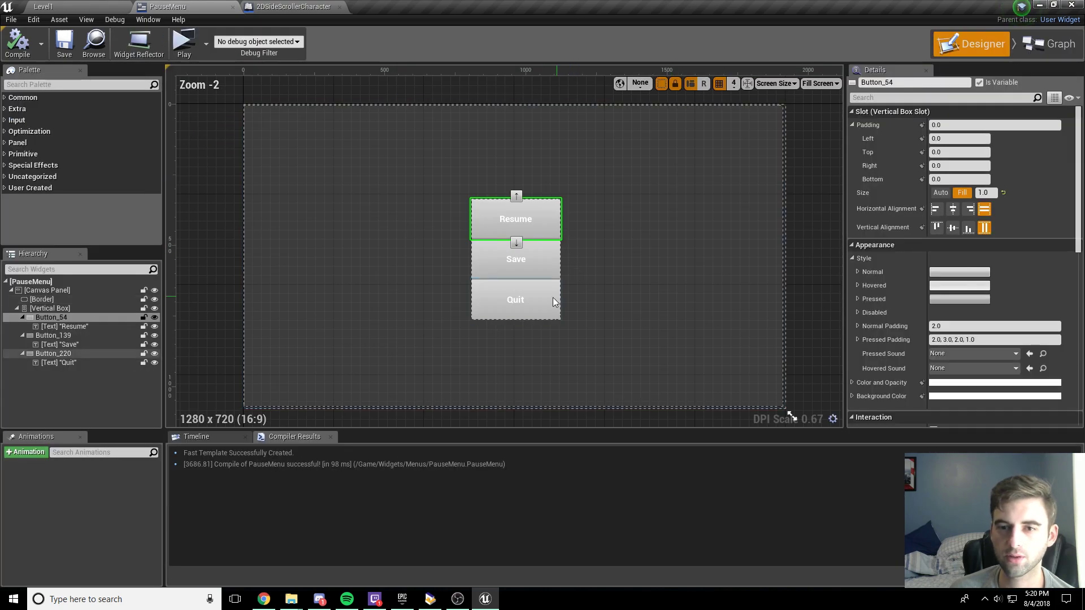
pyautogui.click(553, 297)
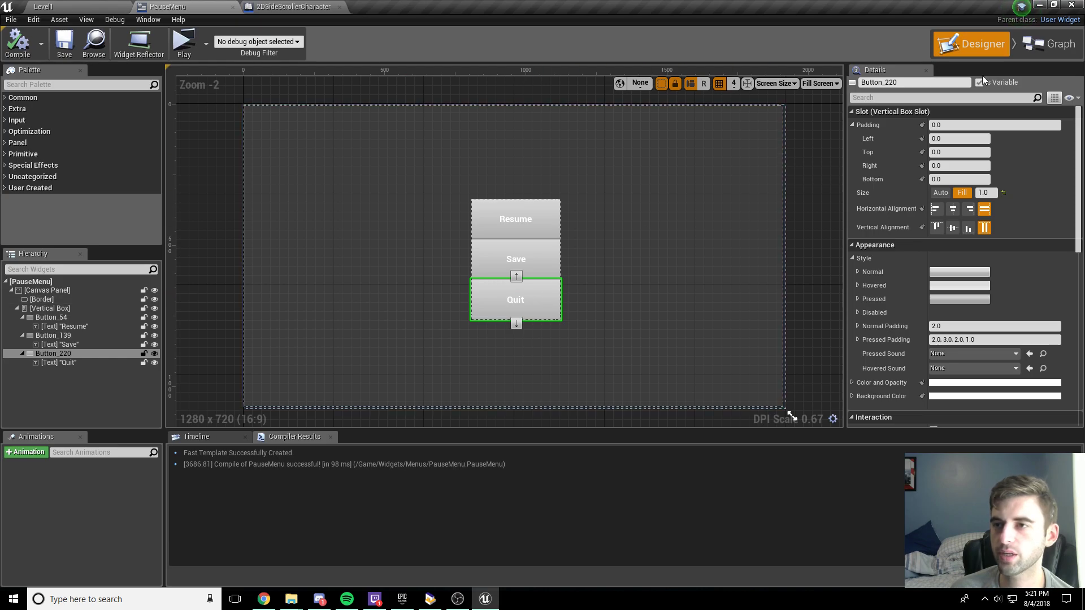
pyautogui.click(1025, 53)
pyautogui.scroll(2, 589, 222)
pyautogui.moveTo(453, 288); pyautogui.dragTo(391, 271, button='right')
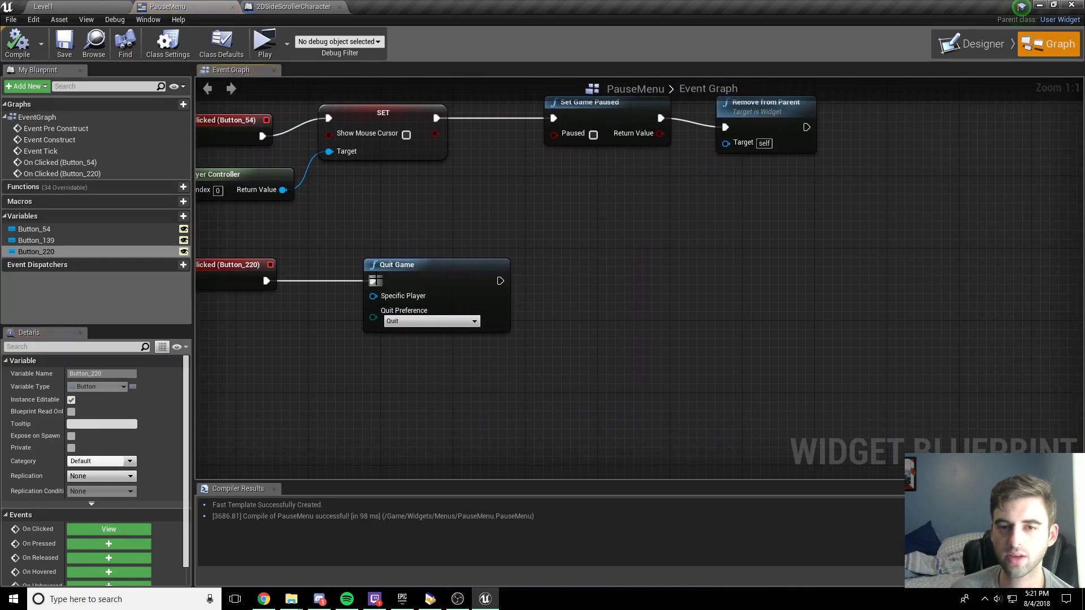
# Step: Replace the Quit Game node with an Open Level node on Button_220's click
pyautogui.click(390, 271)
pyautogui.press('Delete')
pyautogui.moveTo(310, 285); pyautogui.dragTo(386, 291, button='right')
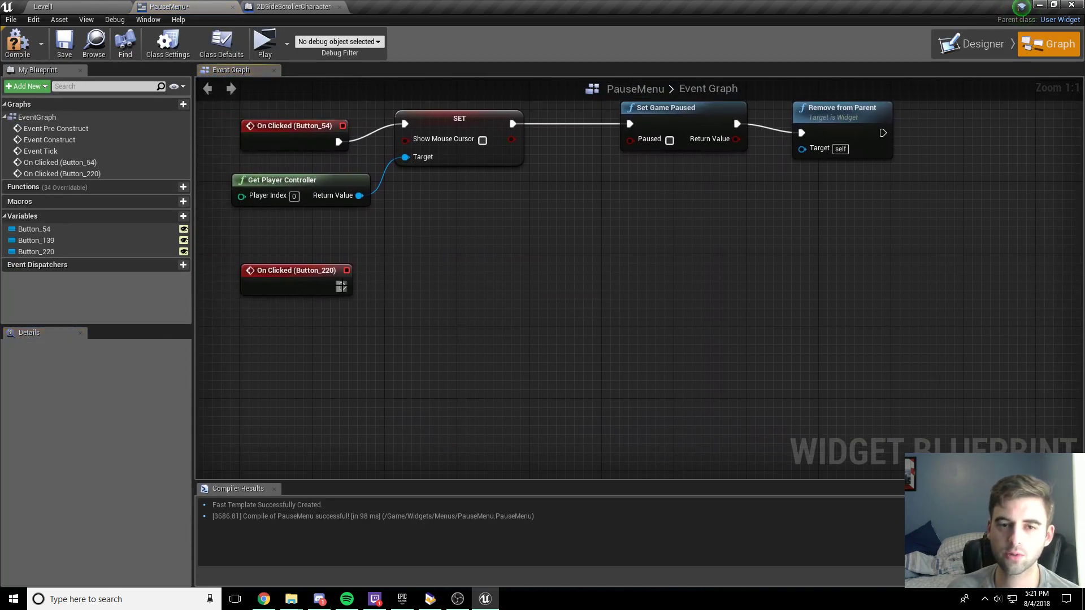
pyautogui.moveTo(343, 286); pyautogui.dragTo(458, 265)
pyautogui.write('open level')
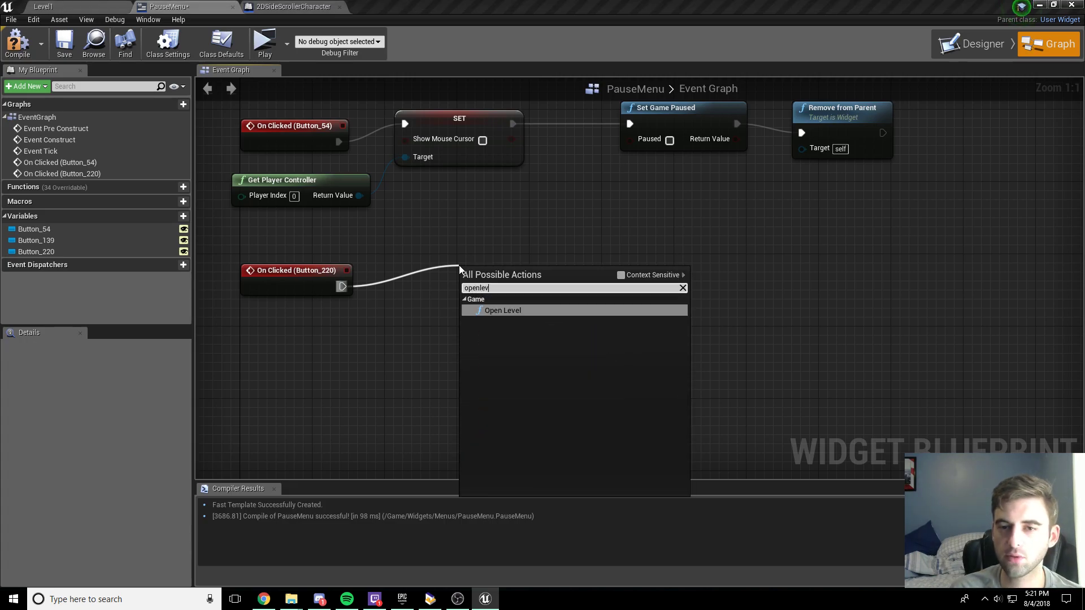
pyautogui.press('Return')
# Step: Set the Open Level name to 'Title', compile, save, and launch Play
pyautogui.click(525, 302)
pyautogui.write('Title')
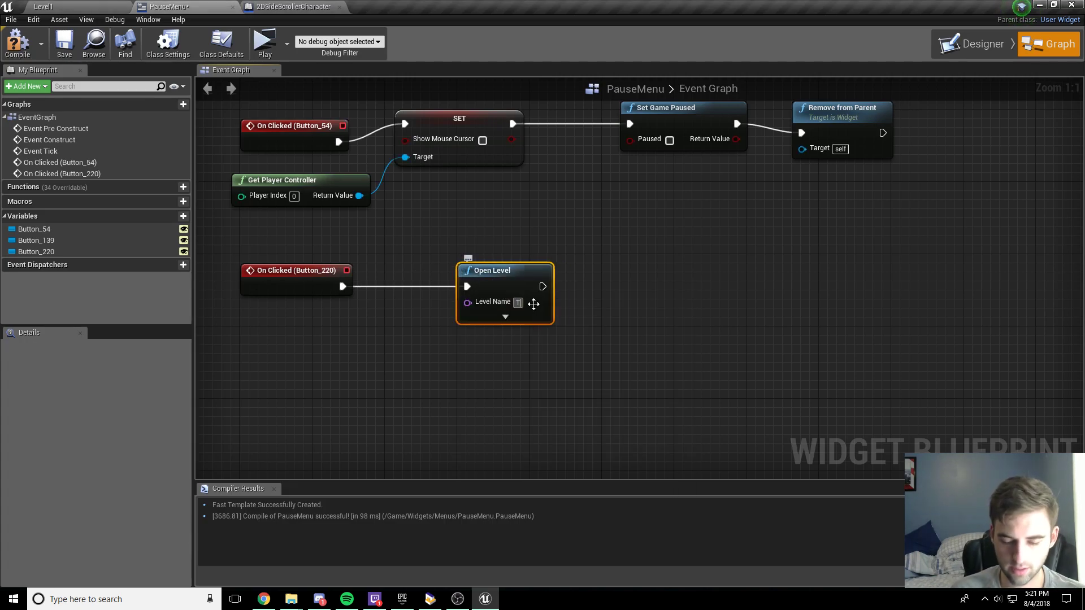
pyautogui.press('Return')
pyautogui.click(616, 289)
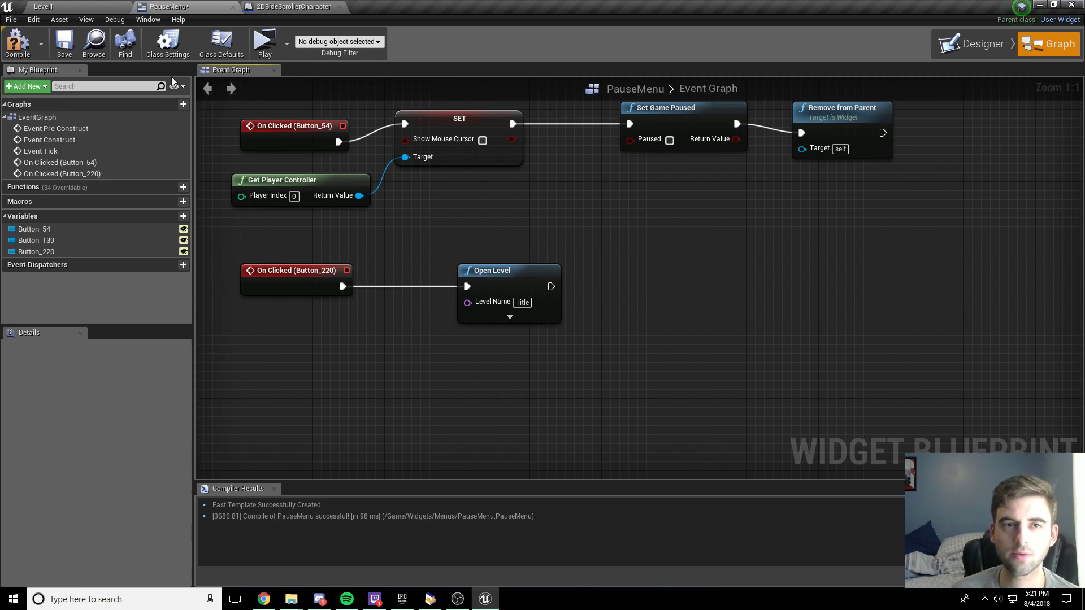
pyautogui.click(17, 43)
pyautogui.click(64, 42)
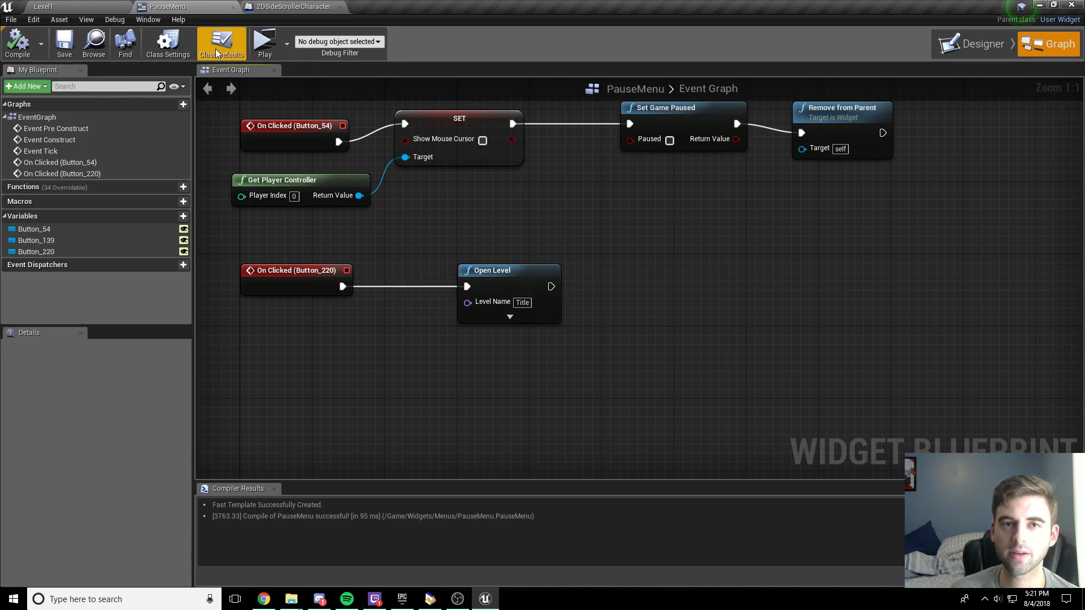
pyautogui.click(265, 42)
# Step: Pause, quit to the Title screen, and start a New Game
pyautogui.press('p')
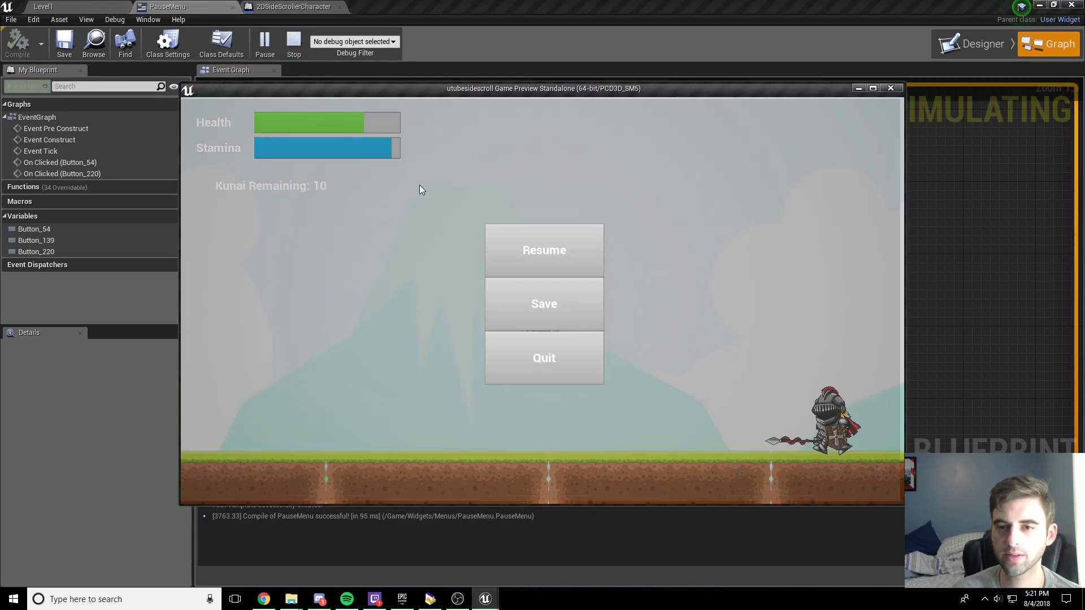
pyautogui.click(577, 358)
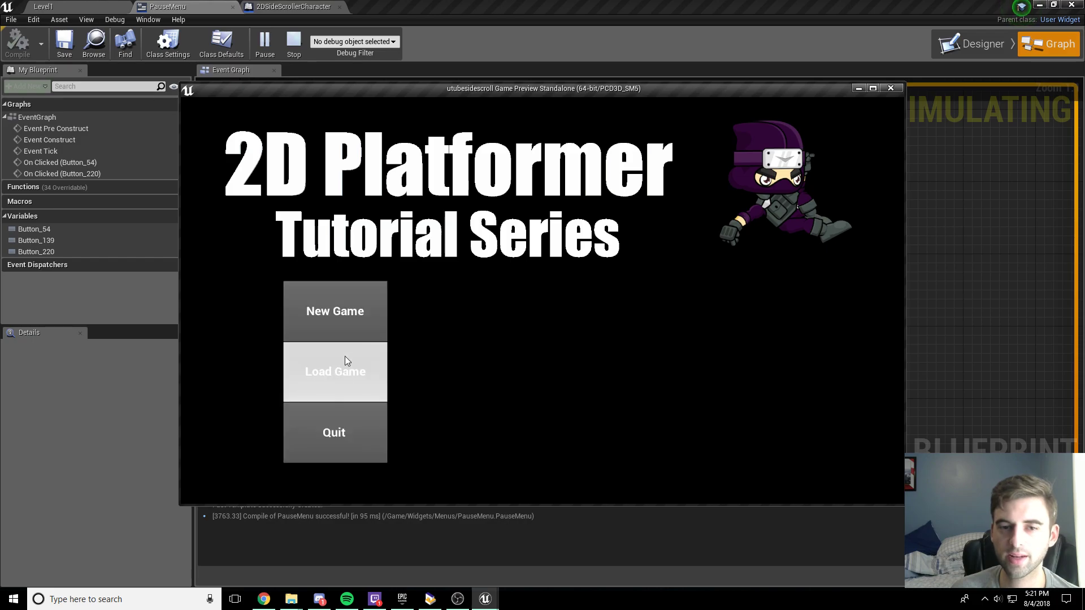
pyautogui.click(362, 293)
# Step: Run, reopen the pause menu, quit to the title, then quit from the main menu
pyautogui.press('d')
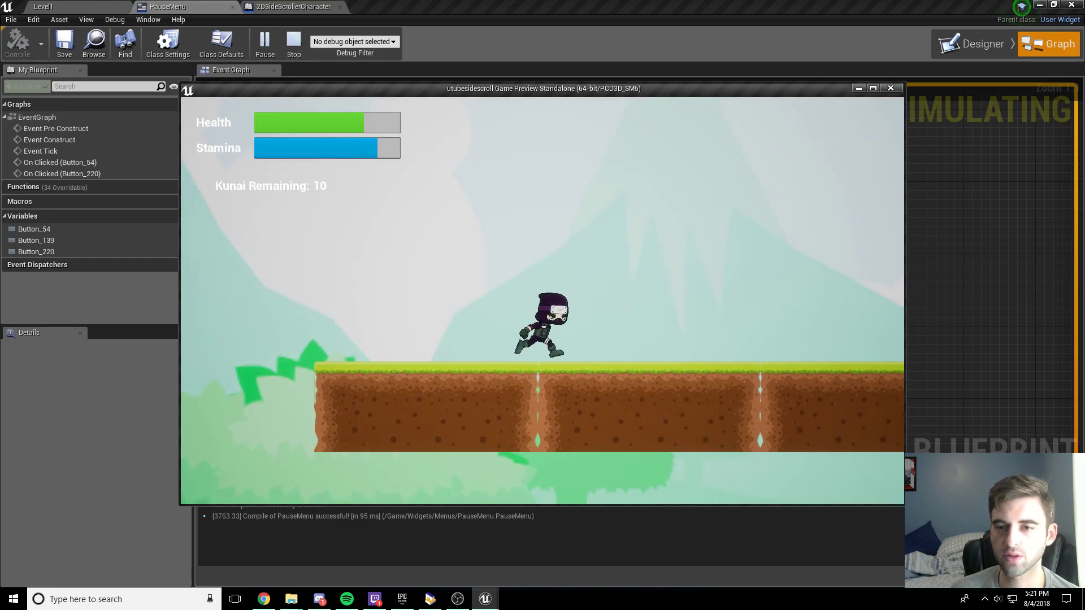
pyautogui.press('Escape')
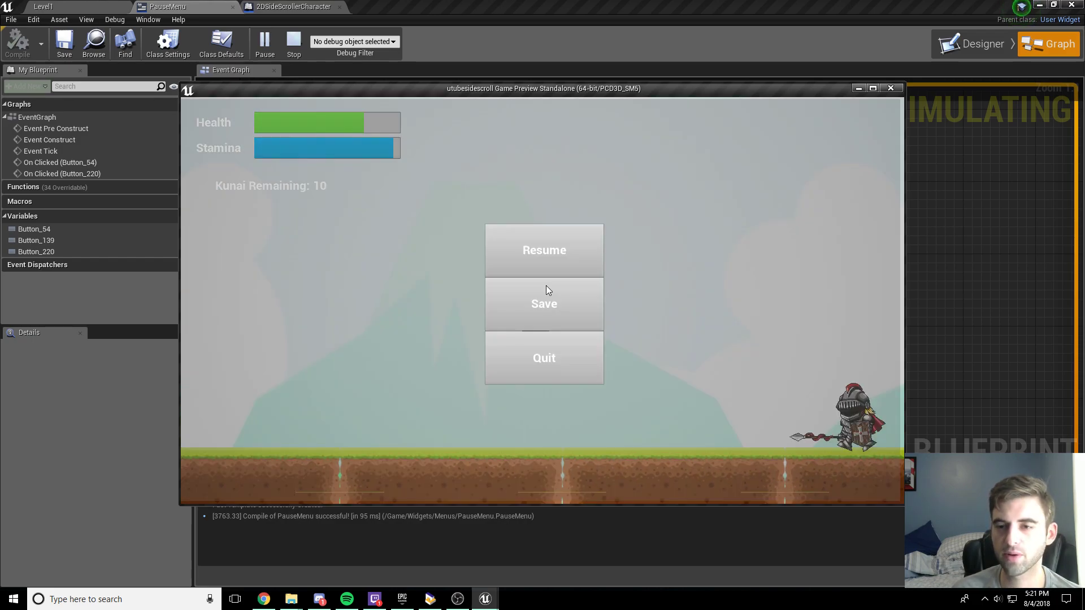
pyautogui.click(578, 351)
pyautogui.click(350, 441)
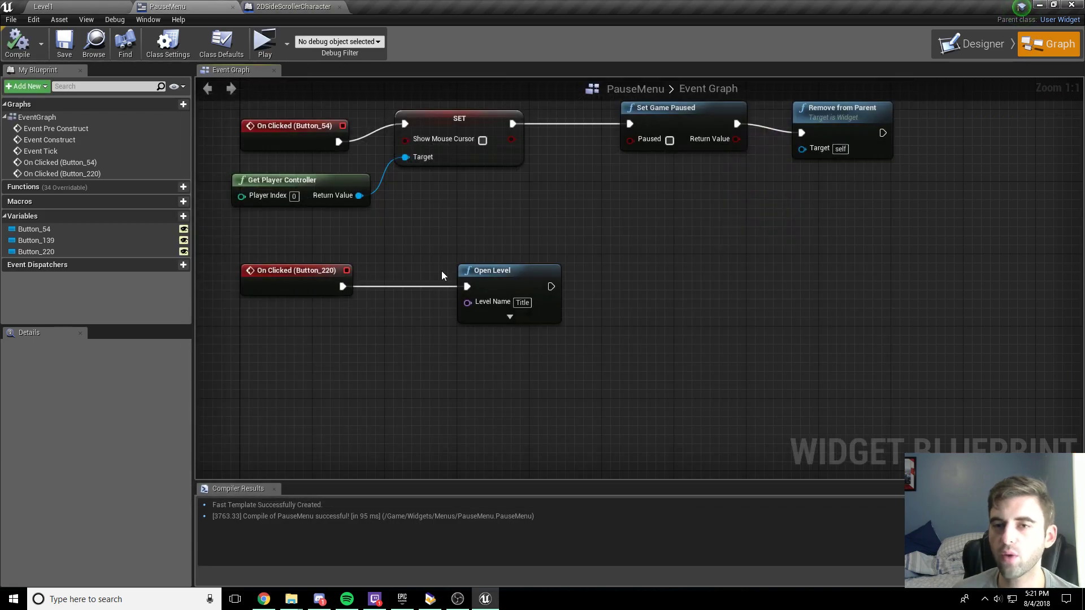